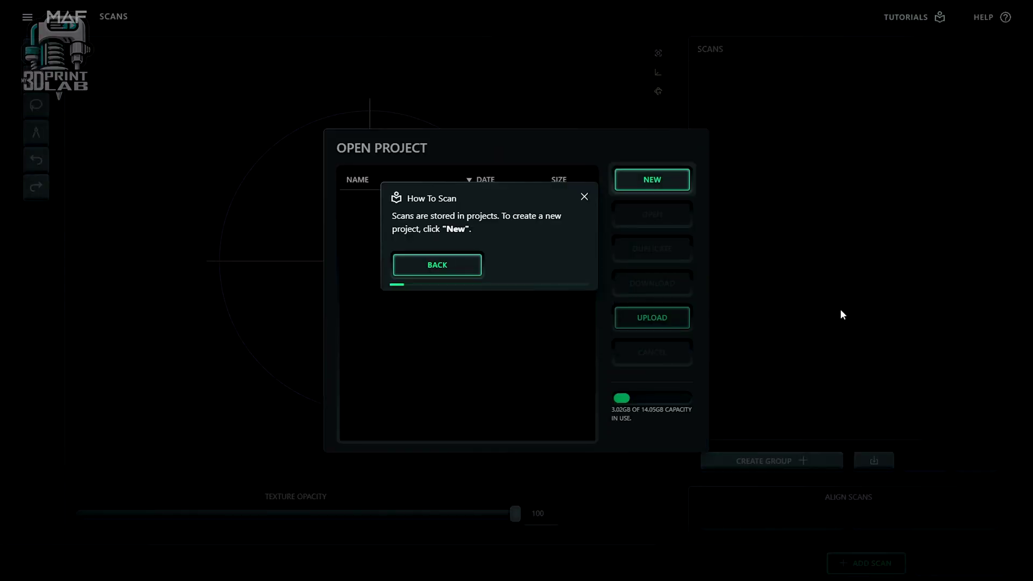
- Create a new project and skip the How To Scan tour
{"action": "left_click", "coordinate": [652, 179]}
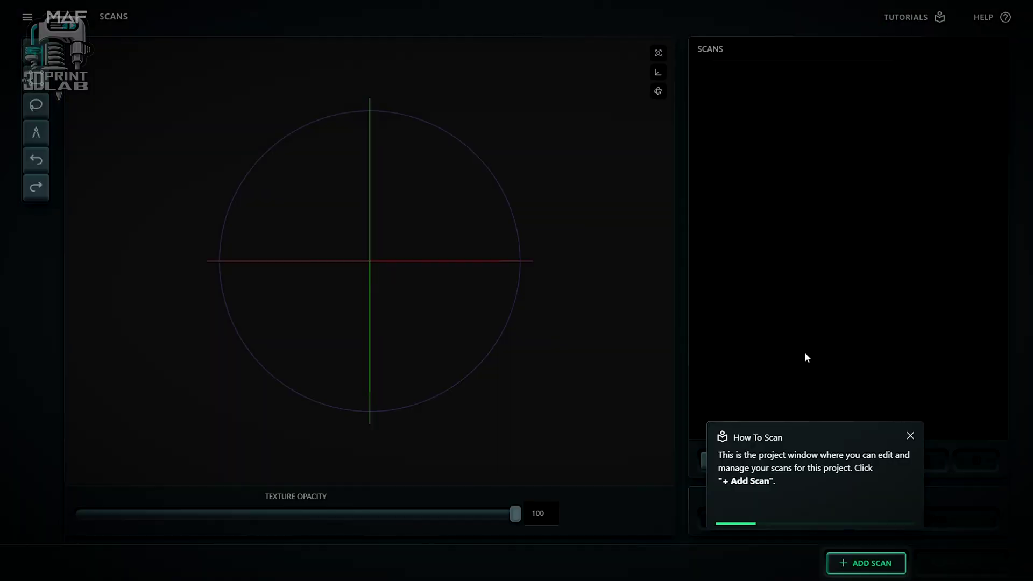
{"action": "left_click", "coordinate": [861, 562]}
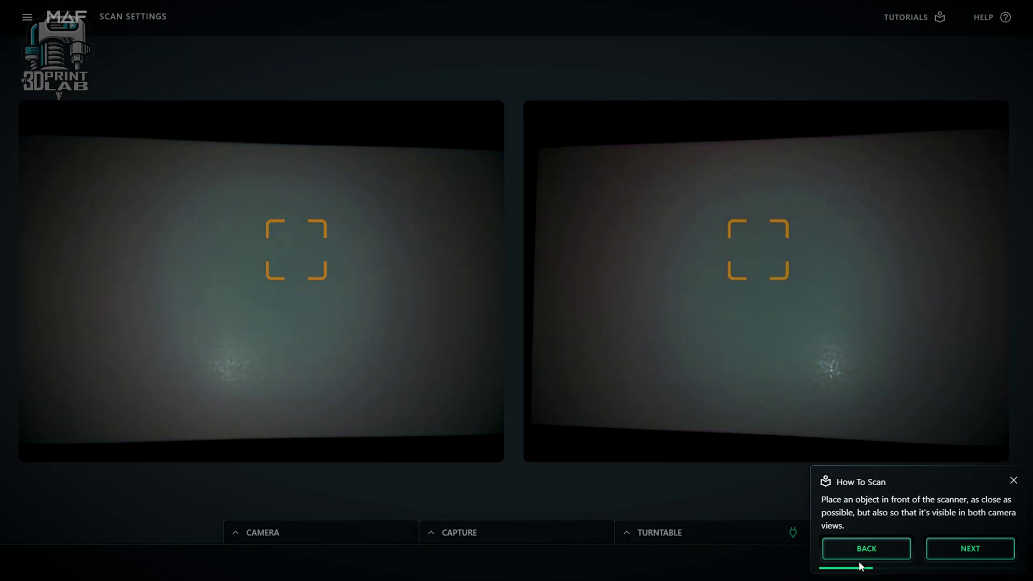
{"action": "left_click", "coordinate": [1013, 480]}
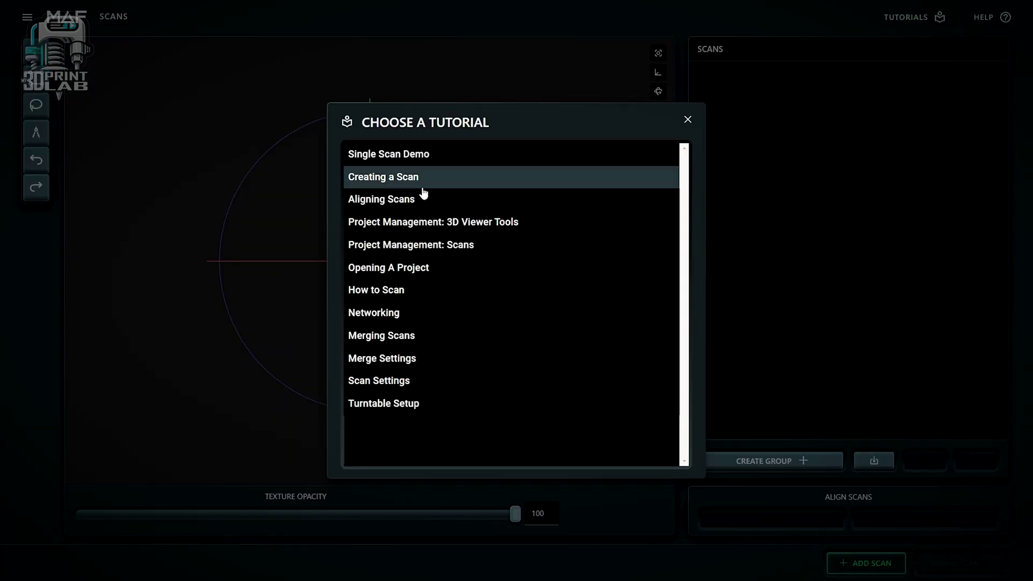
- View the Creating a Scan and How to Scan tutorials, then close them
{"action": "left_click", "coordinate": [385, 182]}
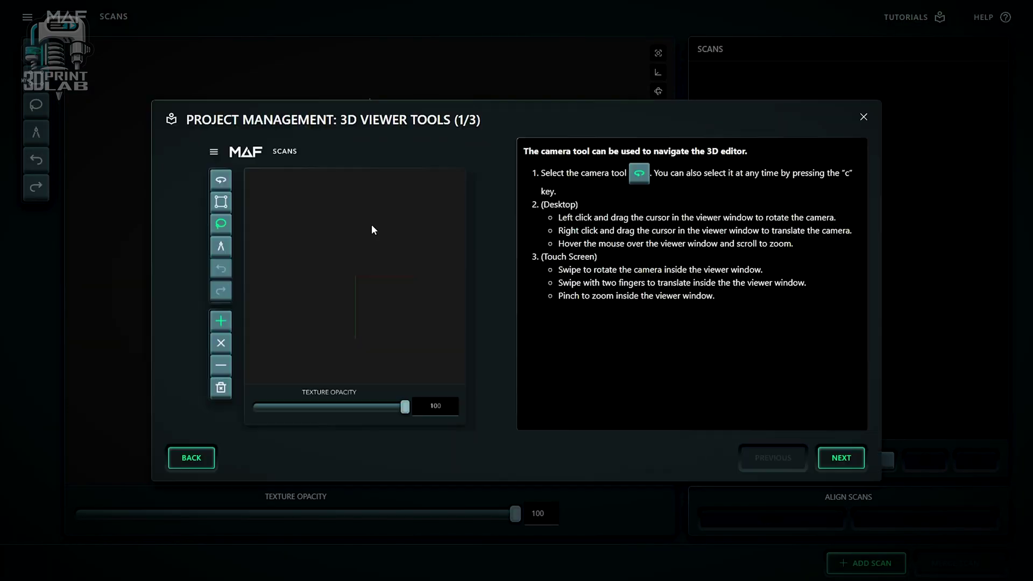
{"action": "left_click", "coordinate": [376, 289]}
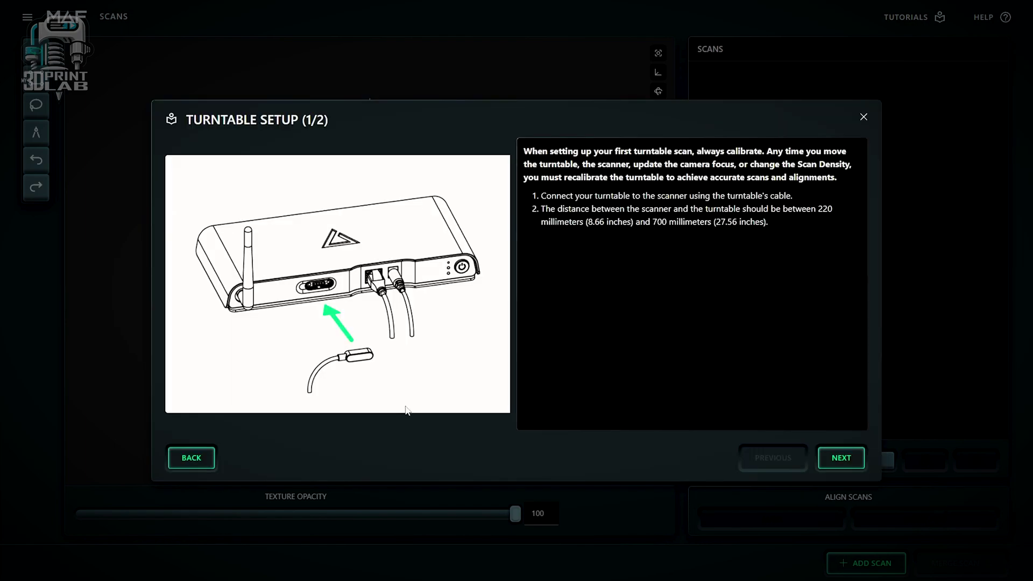
{"action": "left_click", "coordinate": [191, 458]}
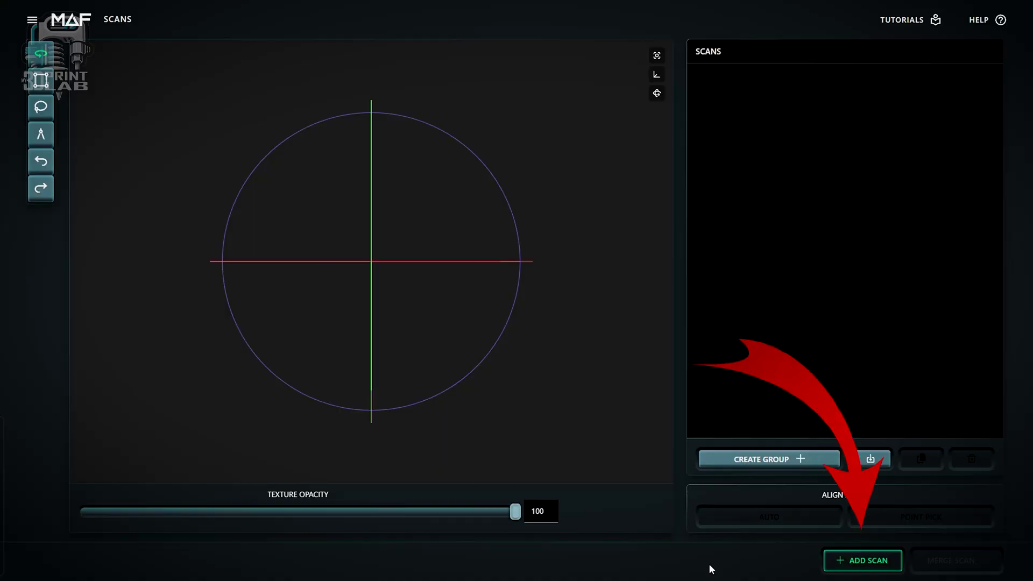
- Start a new scan and set camera Exposure to 450 and Gain to 273
{"action": "left_click", "coordinate": [856, 562]}
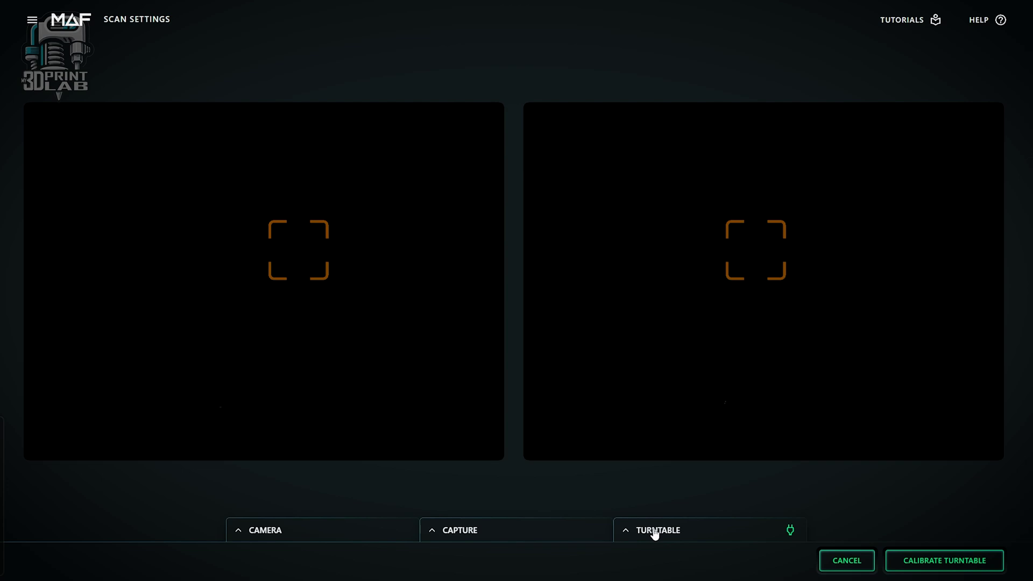
{"action": "left_click", "coordinate": [240, 533]}
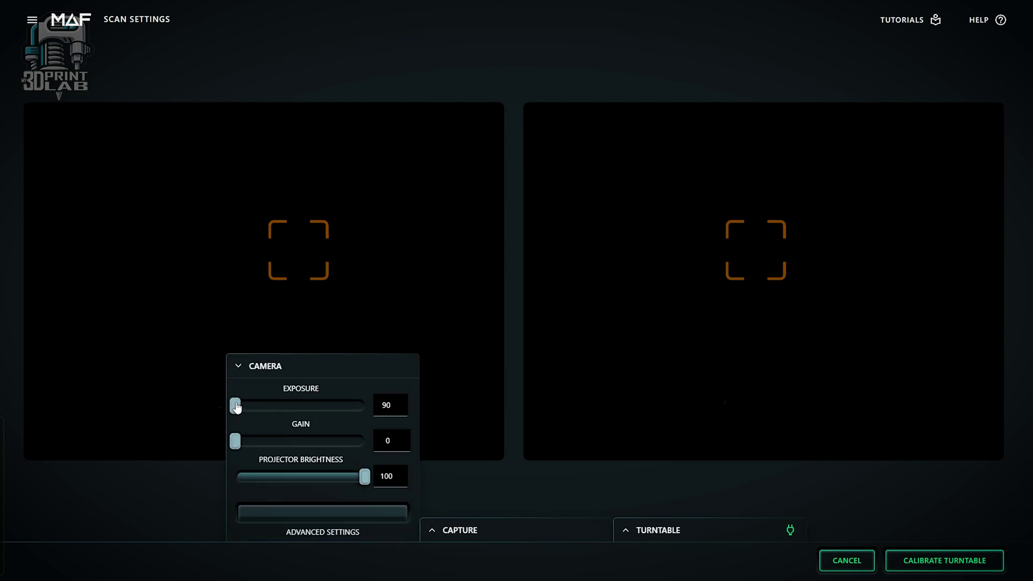
{"action": "left_click_drag", "start_coordinate": [240, 409], "coordinate": [310, 411]}
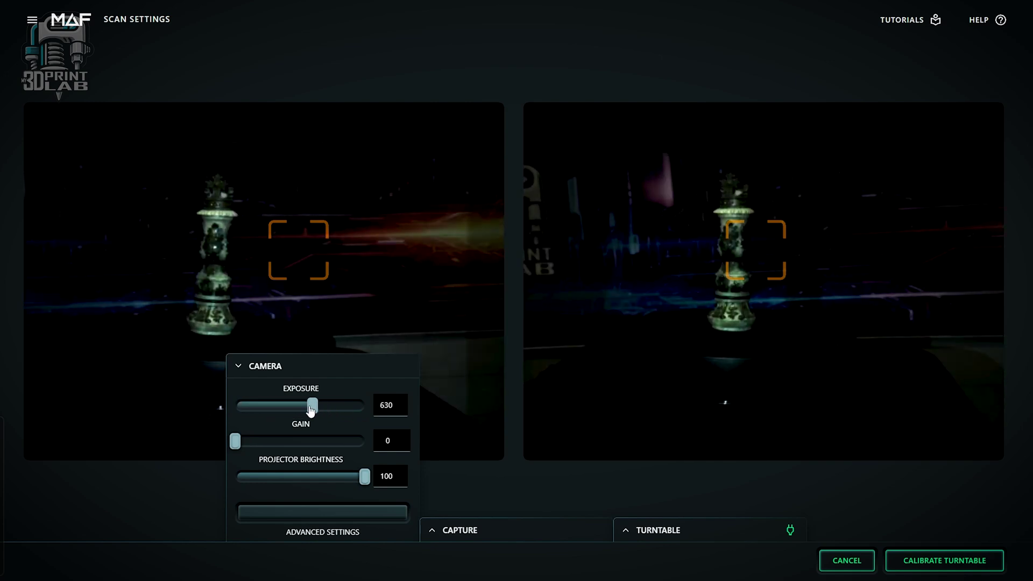
{"action": "left_click", "coordinate": [245, 446]}
{"action": "left_click_drag", "start_coordinate": [245, 445], "coordinate": [272, 445]}
{"action": "left_click_drag", "start_coordinate": [312, 406], "coordinate": [292, 416]}
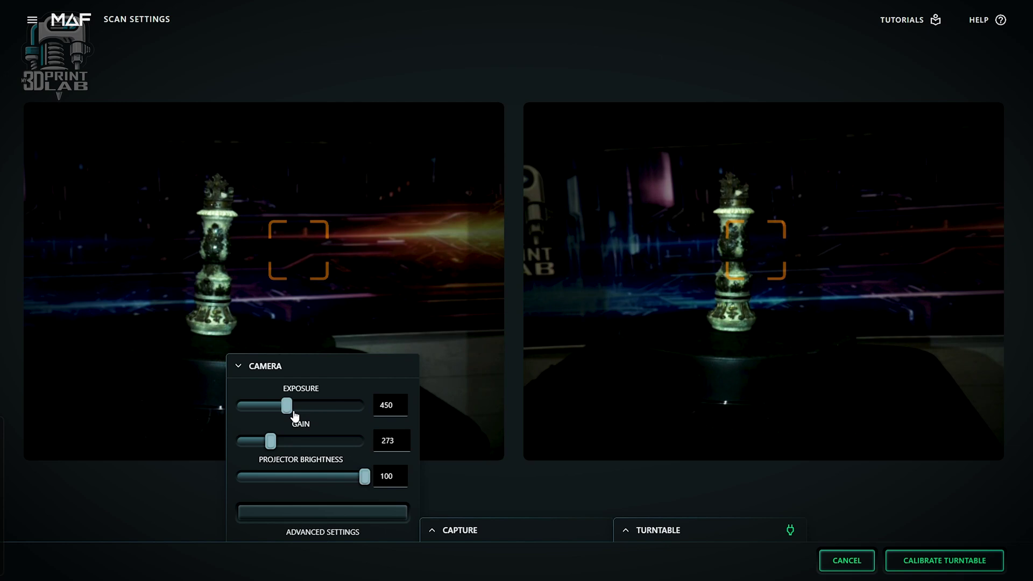
- Set scan density to High and turn on Capture Texture
{"action": "left_click", "coordinate": [238, 366]}
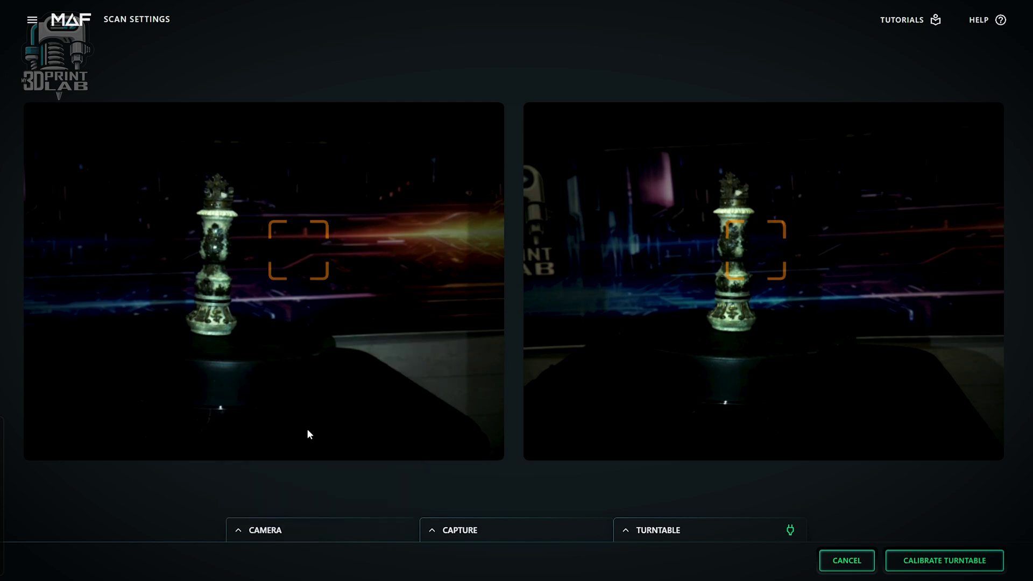
{"action": "left_click", "coordinate": [431, 527]}
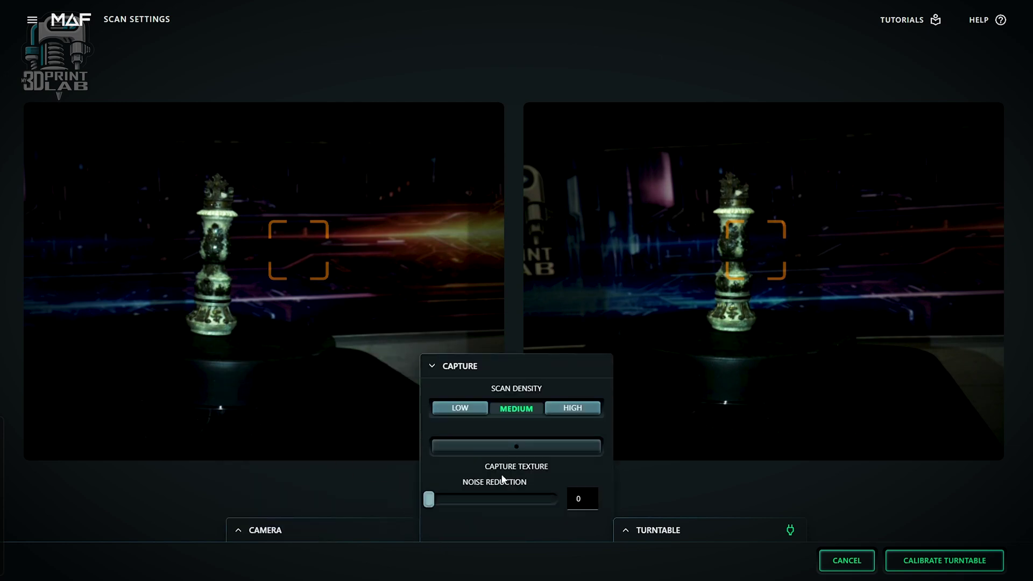
{"action": "left_click", "coordinate": [466, 412]}
{"action": "left_click", "coordinate": [532, 408]}
{"action": "left_click", "coordinate": [579, 412]}
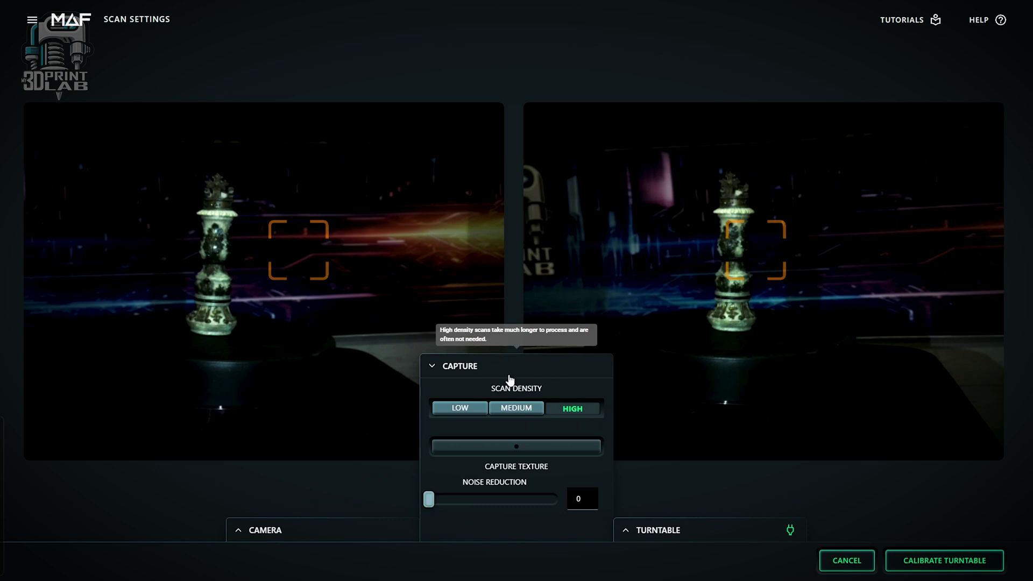
{"action": "left_click", "coordinate": [515, 453]}
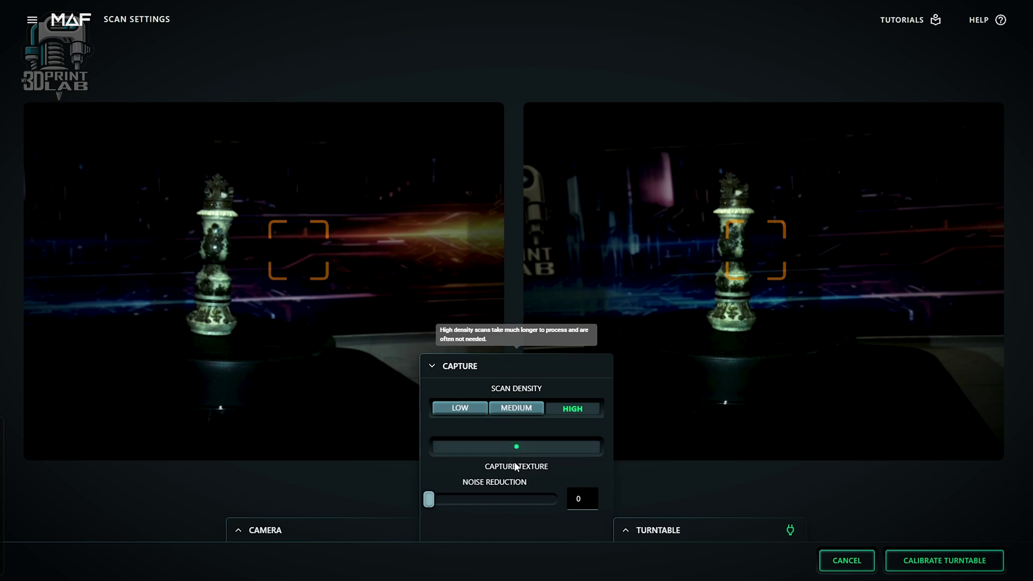
- Set the turntable to 8 scans over a 360° sweep
{"action": "left_click", "coordinate": [438, 367]}
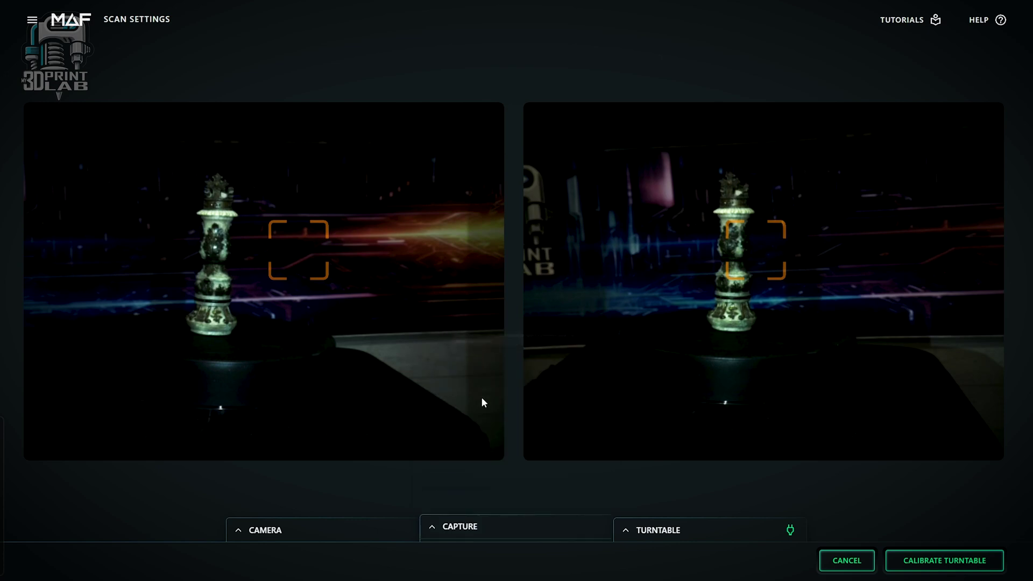
{"action": "left_click", "coordinate": [627, 532]}
{"action": "left_click_drag", "start_coordinate": [734, 407], "coordinate": [759, 406]}
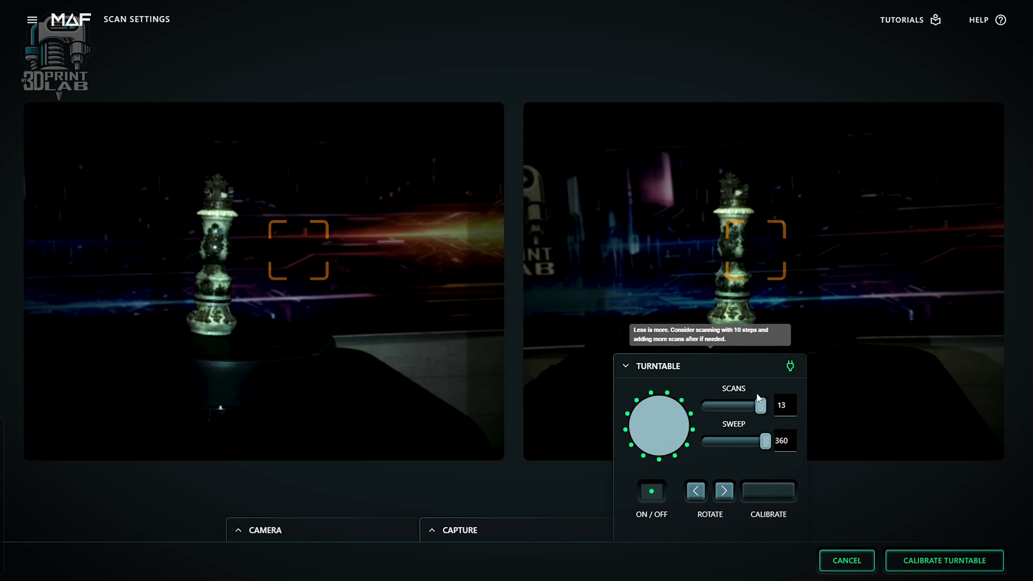
{"action": "left_click_drag", "start_coordinate": [760, 408], "coordinate": [766, 445]}
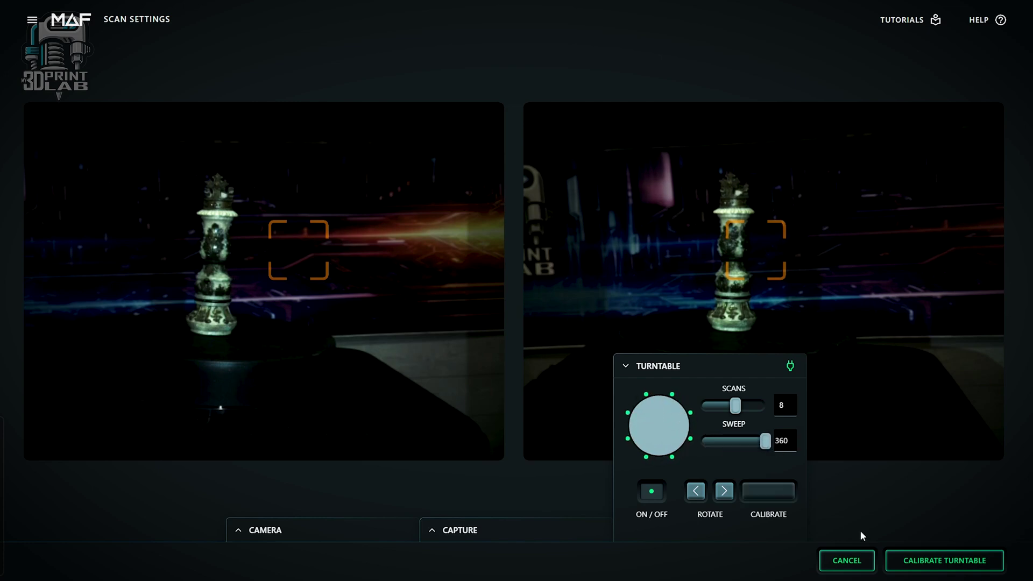
{"action": "left_click", "coordinate": [772, 496]}
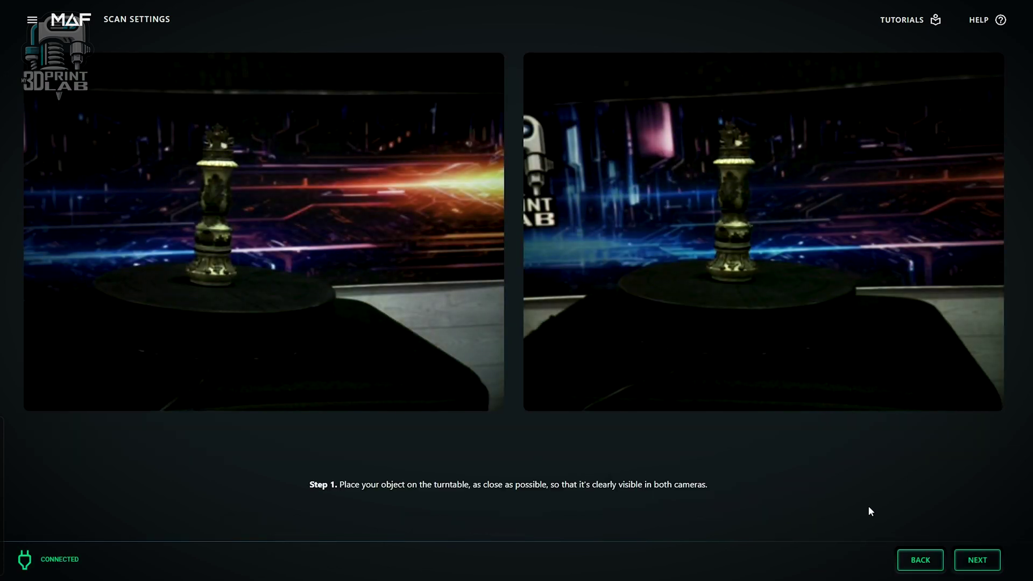
- Focus both camera views on the chess king and run the turntable calibration
{"action": "left_click", "coordinate": [978, 560]}
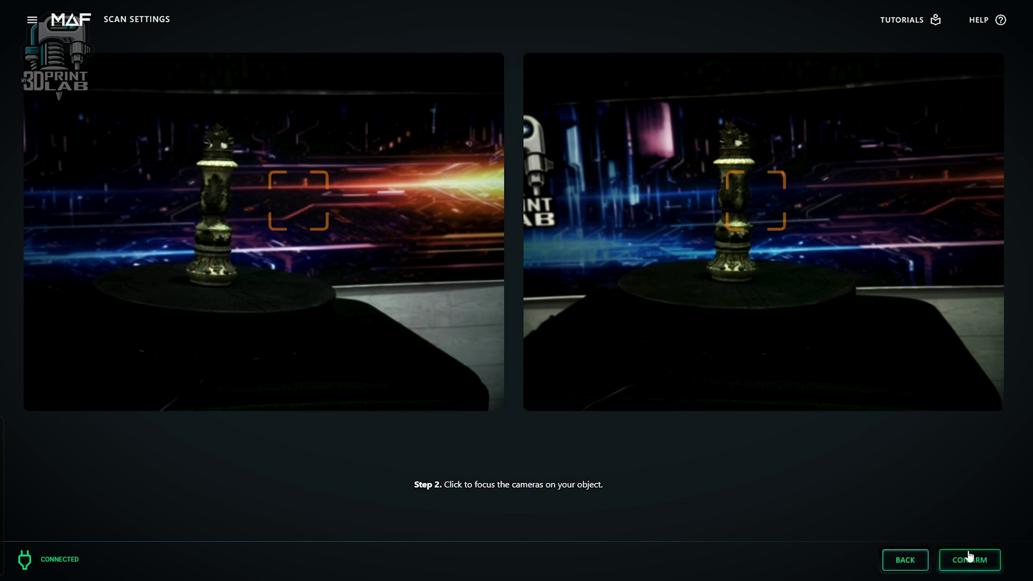
{"action": "left_click_drag", "start_coordinate": [737, 206], "coordinate": [719, 199]}
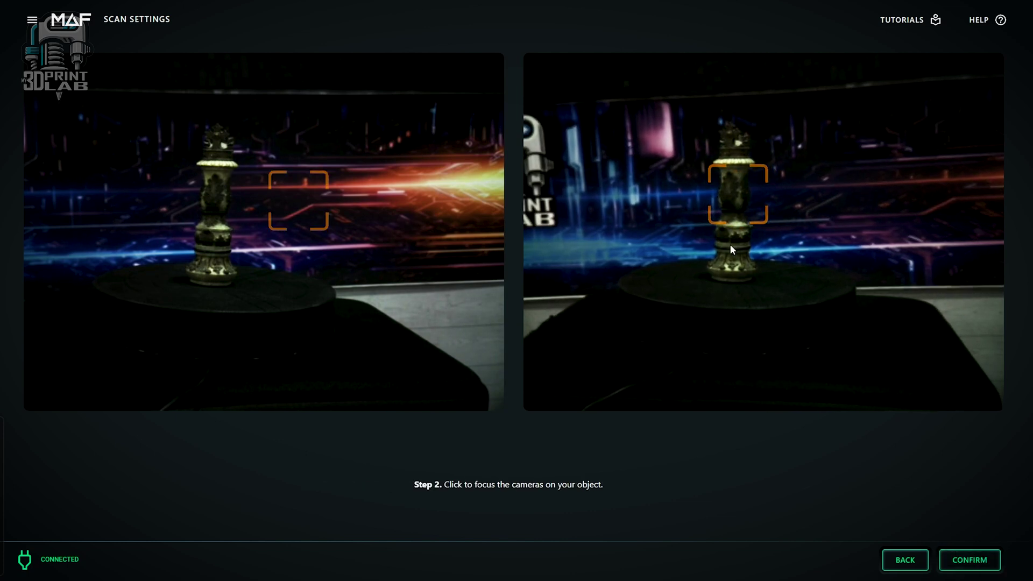
{"action": "left_click_drag", "start_coordinate": [290, 213], "coordinate": [210, 212]}
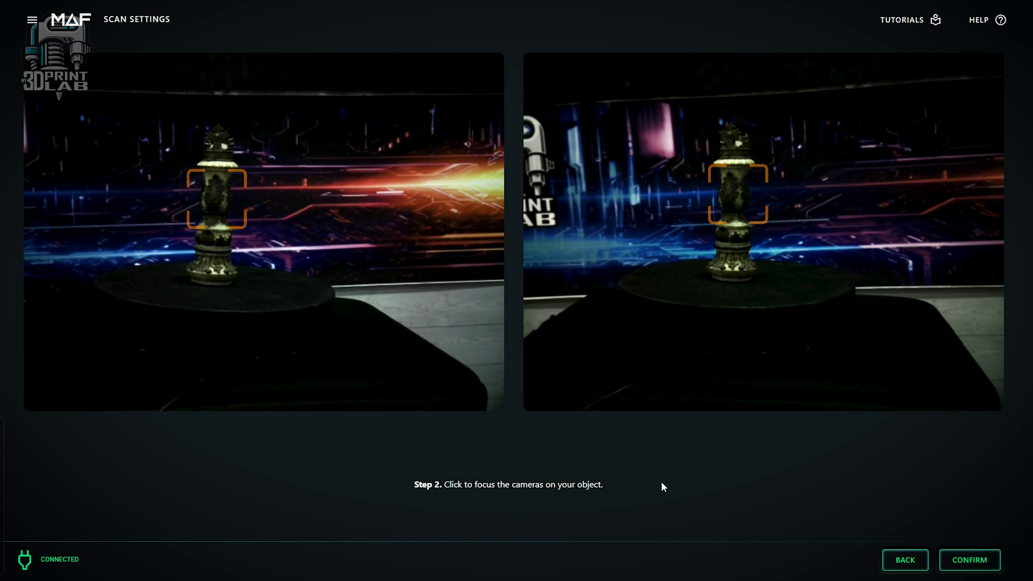
{"action": "left_click", "coordinate": [973, 561]}
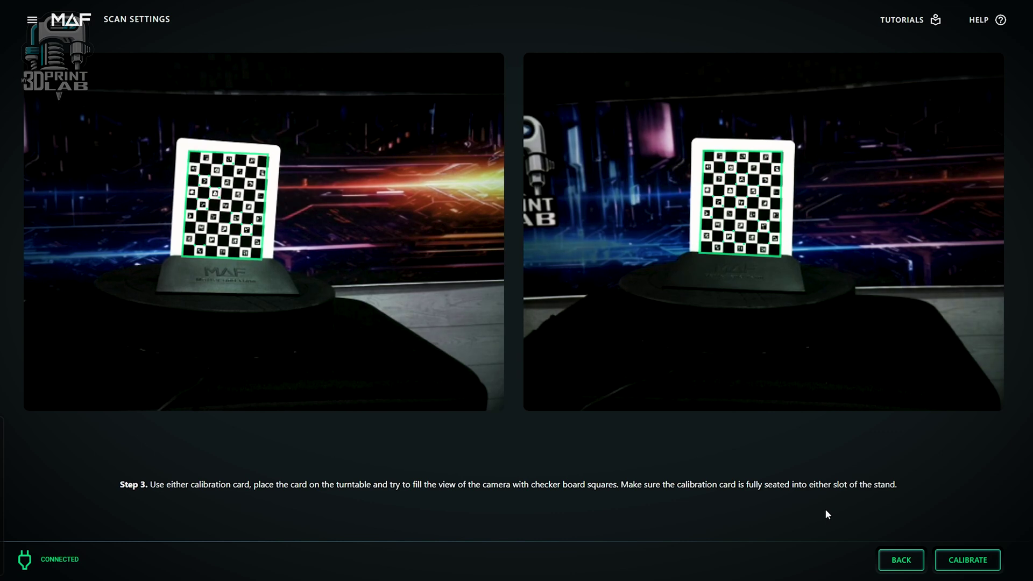
{"action": "left_click", "coordinate": [967, 559]}
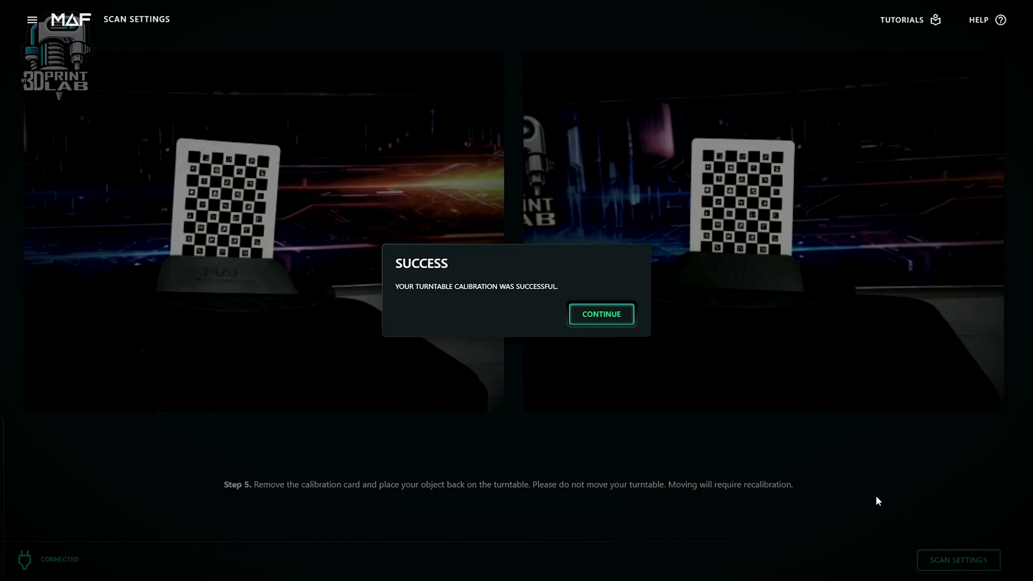
- Continue past the calibration Success dialog to capture Scan-1 through Scan-8
{"action": "left_click", "coordinate": [602, 316]}
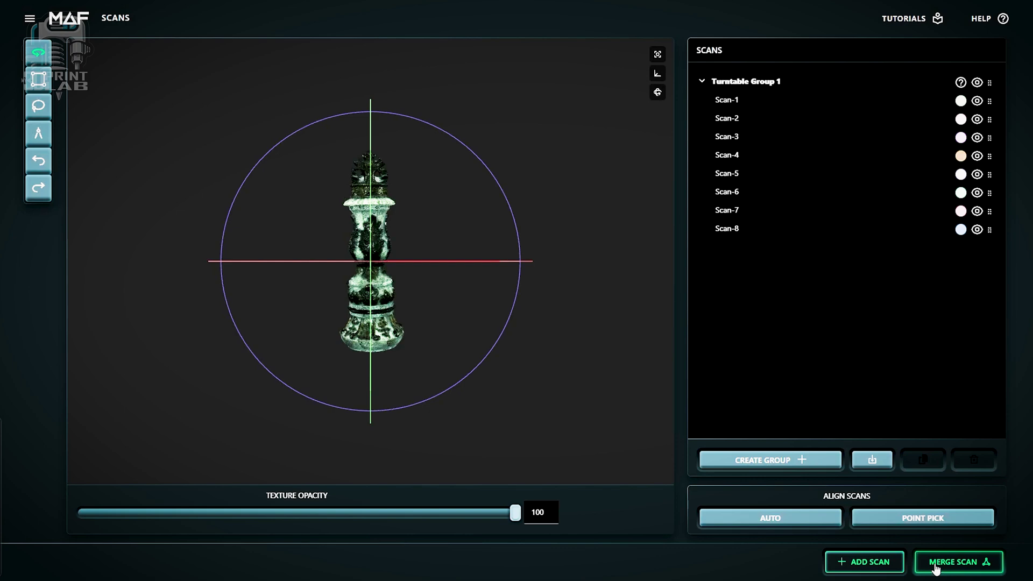
- Scan the king lying on its side as Turntable Group 2 and collapse both group lists
{"action": "left_click_drag", "start_coordinate": [371, 317], "coordinate": [416, 326]}
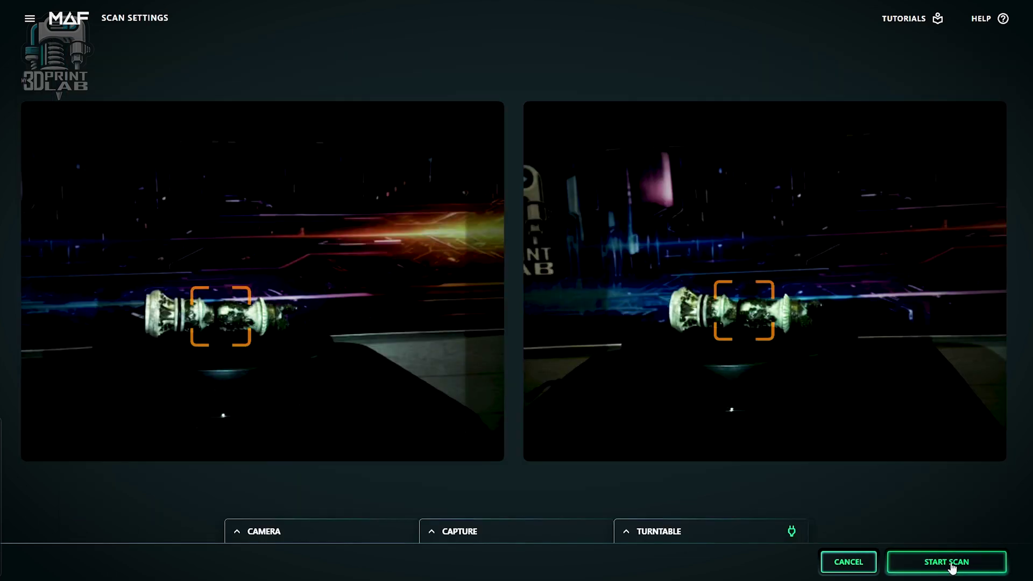
{"action": "left_click", "coordinate": [951, 562]}
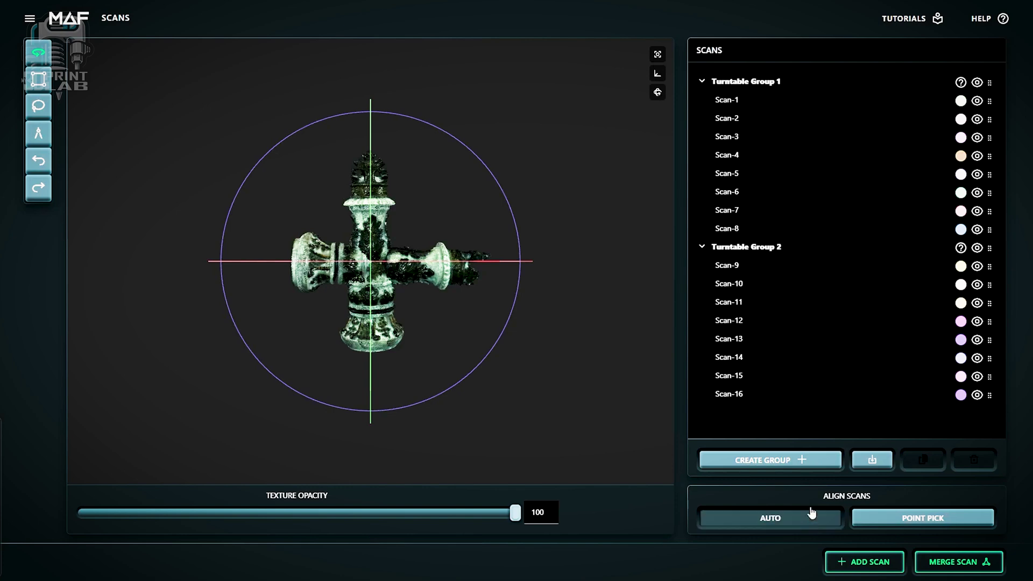
{"action": "left_click", "coordinate": [701, 248]}
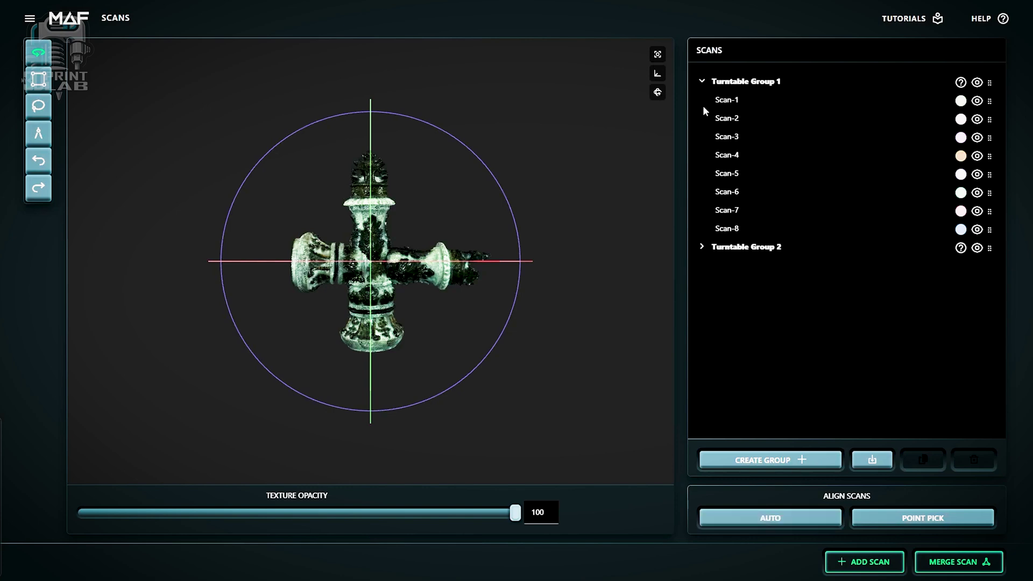
{"action": "left_click", "coordinate": [702, 82]}
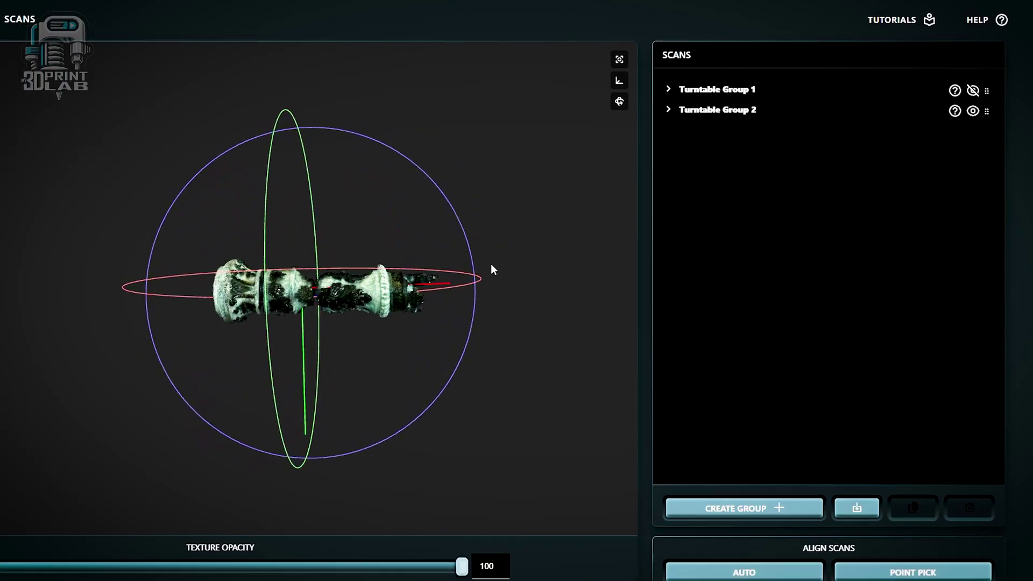
- Rename Turntable Group 1 to 'Standing' and Group 2 to 'Laying', then unhide Standing
{"action": "double_click", "coordinate": [760, 89]}
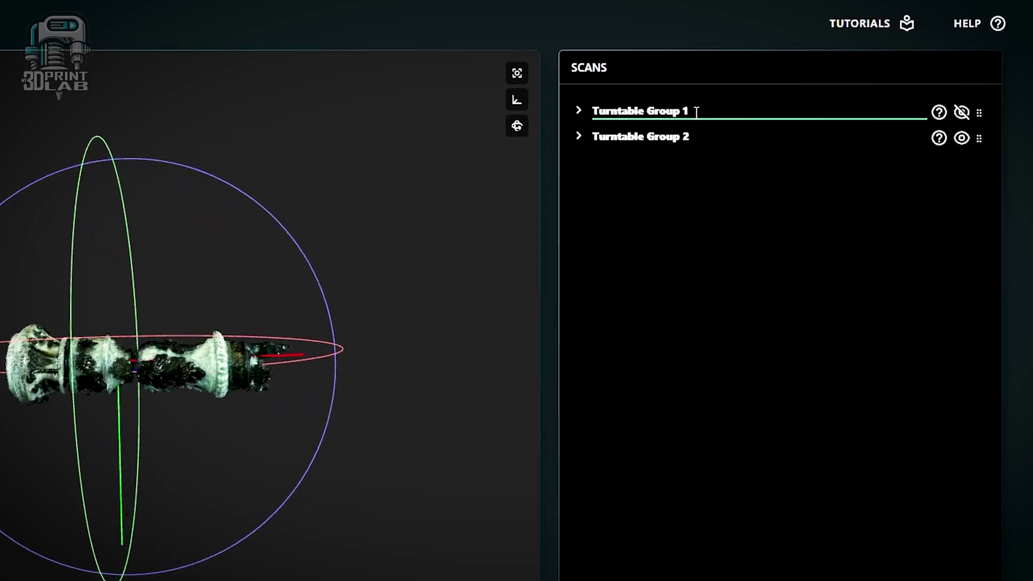
{"action": "key", "text": "ctrl+a"}
{"action": "type", "text": "Stand"}
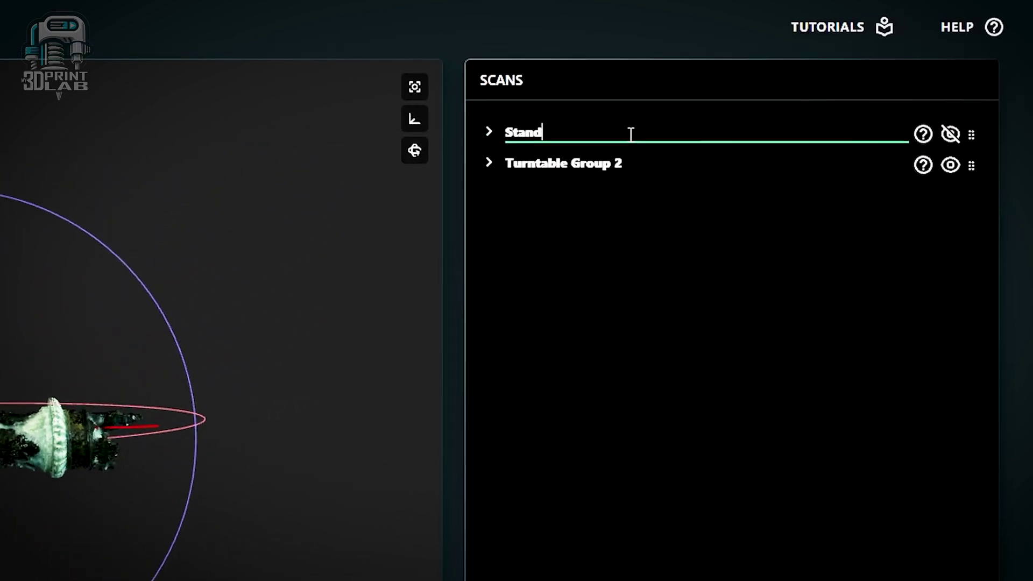
{"action": "type", "text": "ing"}
{"action": "key", "text": "Return"}
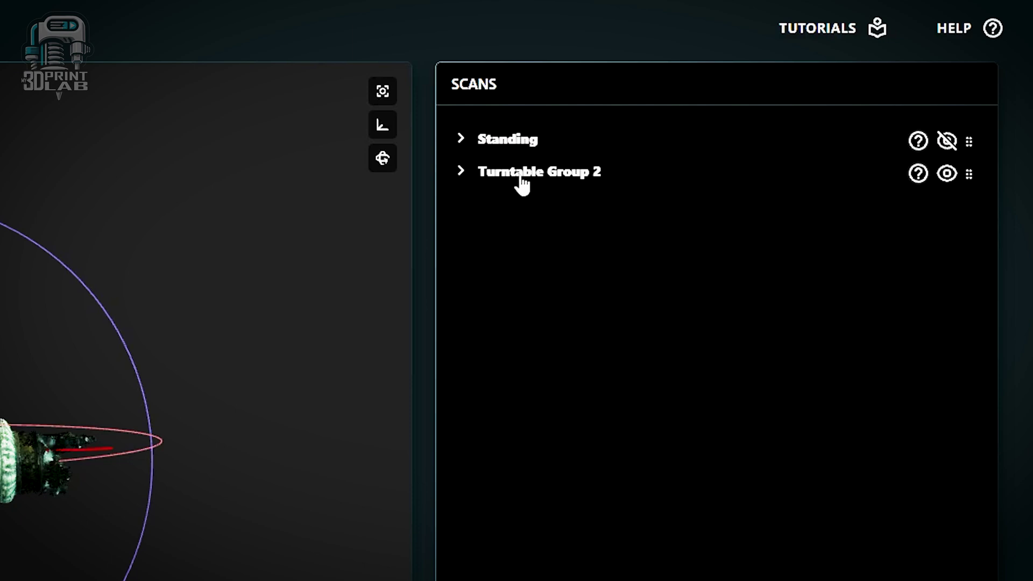
{"action": "double_click", "coordinate": [524, 179]}
{"action": "key", "text": "ctrl+a"}
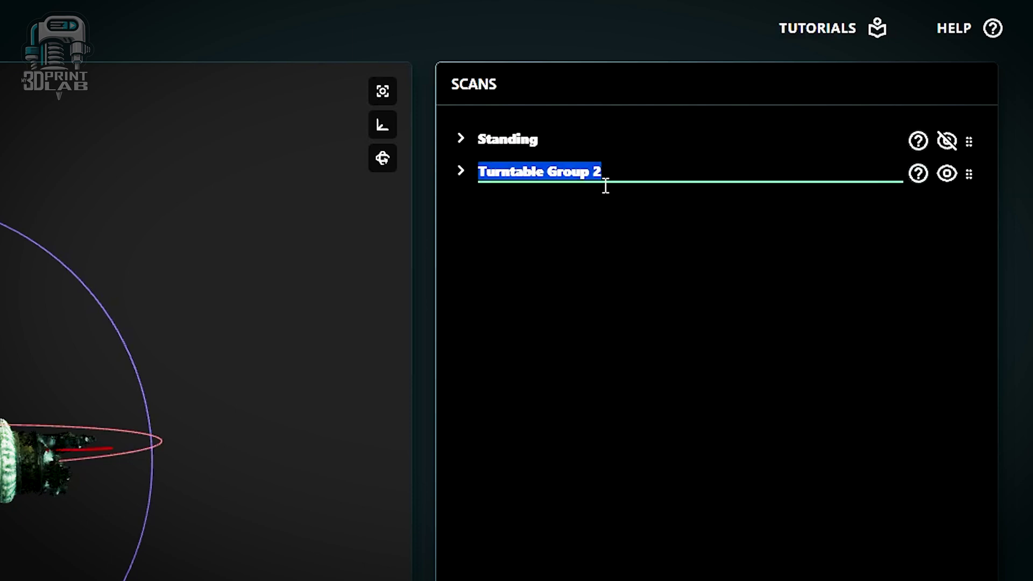
{"action": "type", "text": "Laying"}
{"action": "key", "text": "Return"}
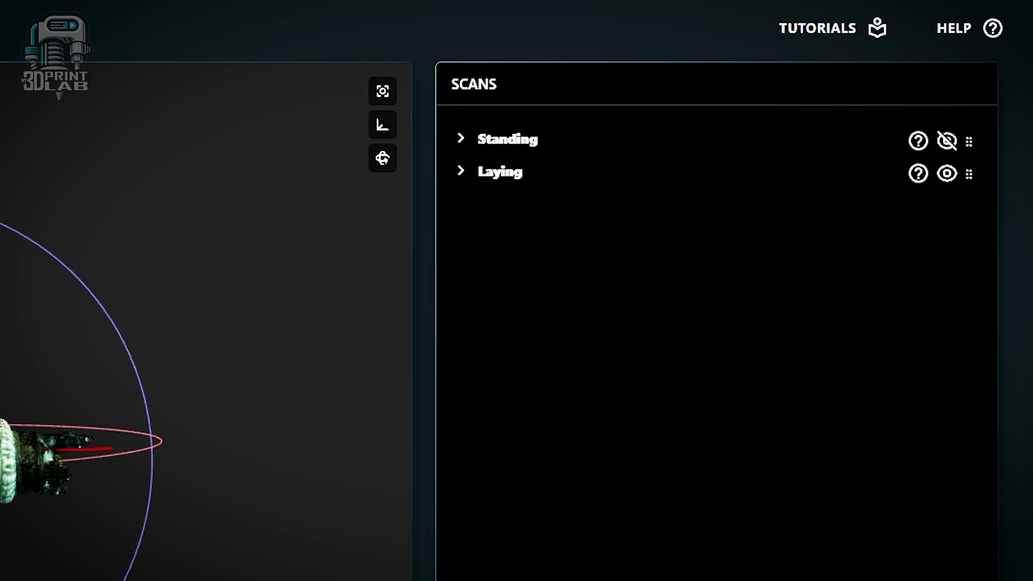
{"action": "left_click", "coordinate": [946, 141]}
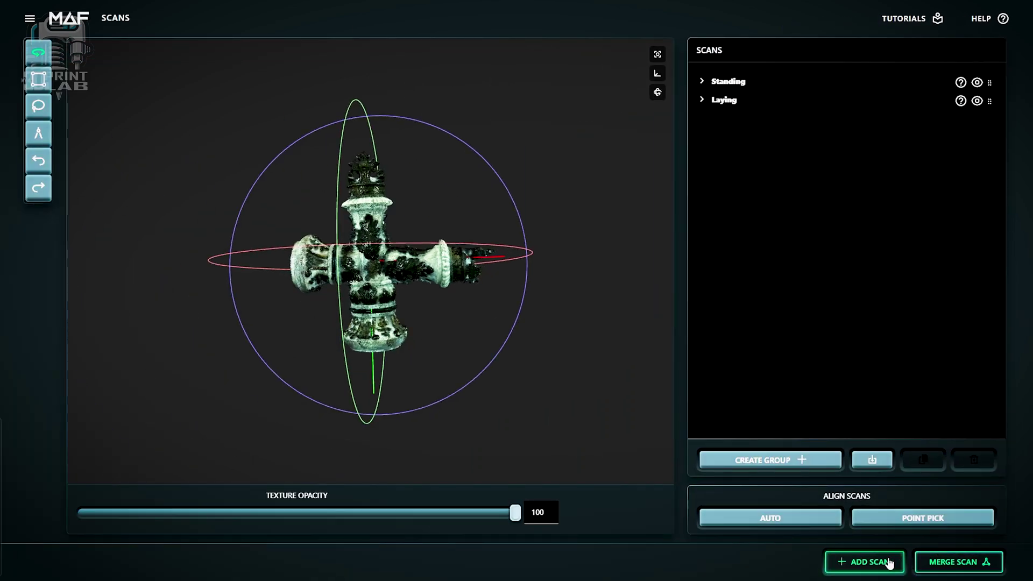
- Run AUTO alignment with Laying as the scan aligned onto Standing
{"action": "left_click", "coordinate": [717, 522]}
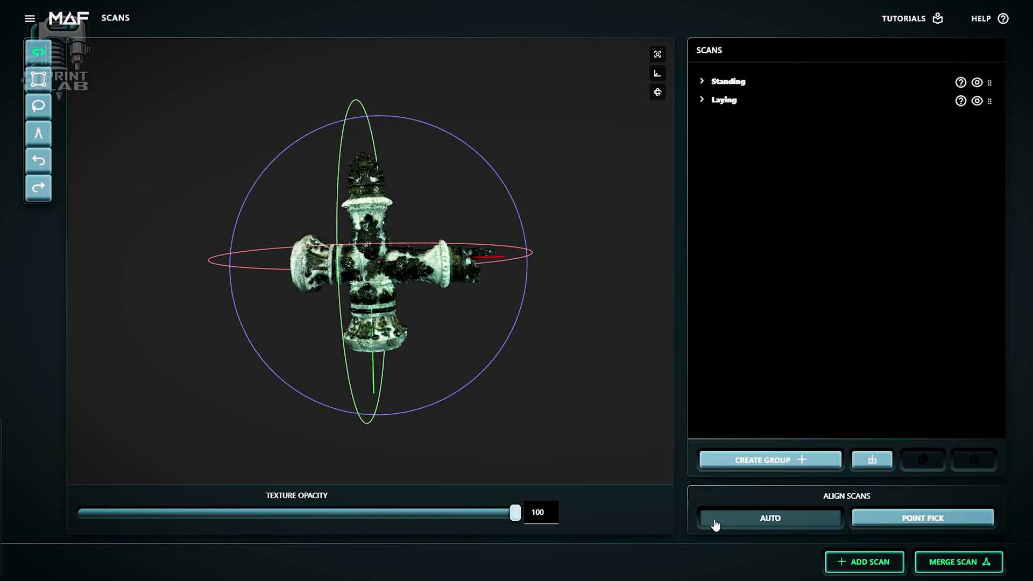
{"action": "left_click", "coordinate": [780, 521]}
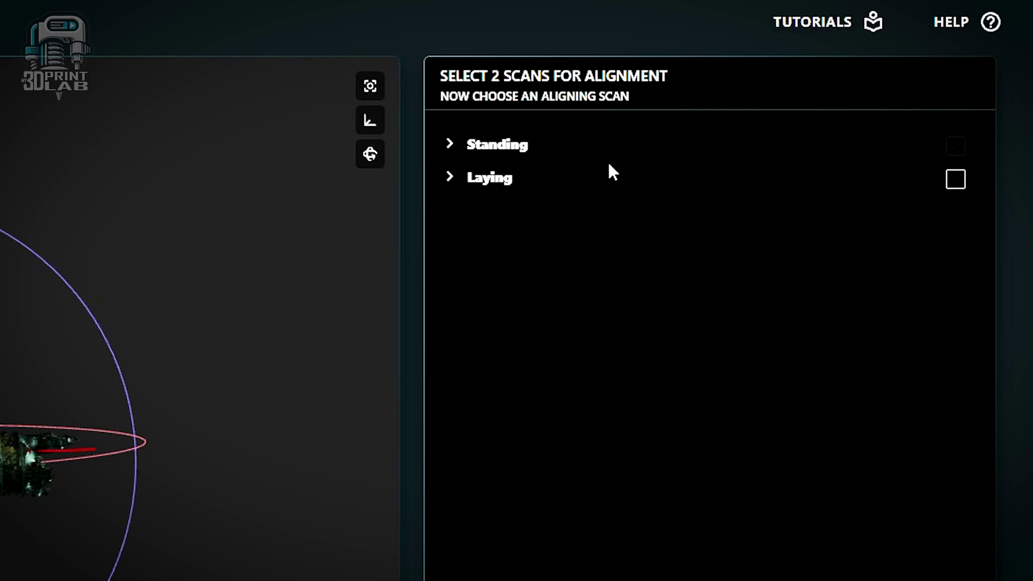
{"action": "left_click", "coordinate": [954, 181]}
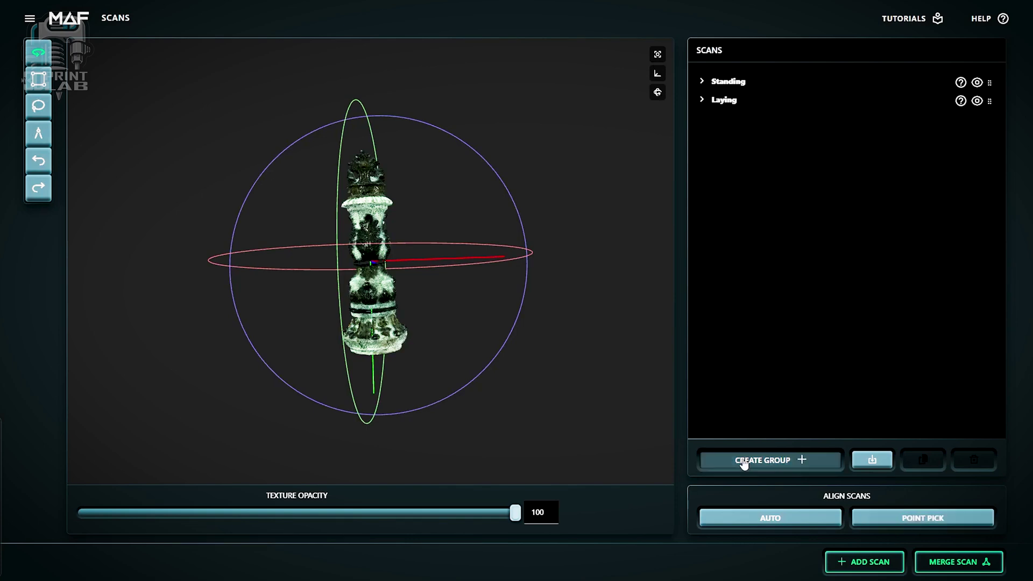
- Inspect the aligned king by orbiting and toggling each scan's visibility
{"action": "left_click_drag", "start_coordinate": [370, 278], "coordinate": [354, 293]}
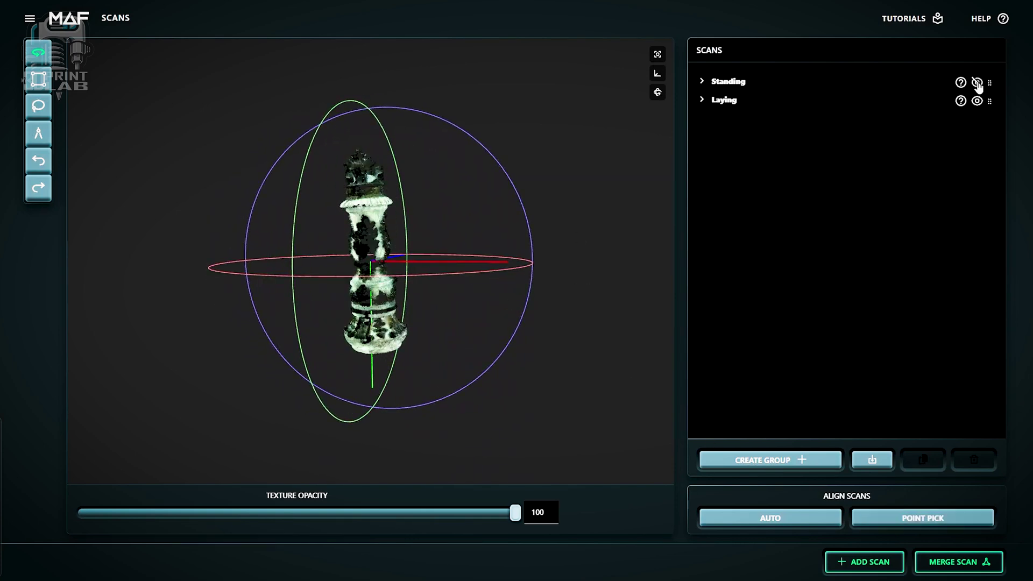
{"action": "scroll", "coordinate": [416, 260], "scroll_direction": "up", "scroll_amount": 3}
{"action": "scroll", "coordinate": [416, 260], "scroll_direction": "up", "scroll_amount": 2}
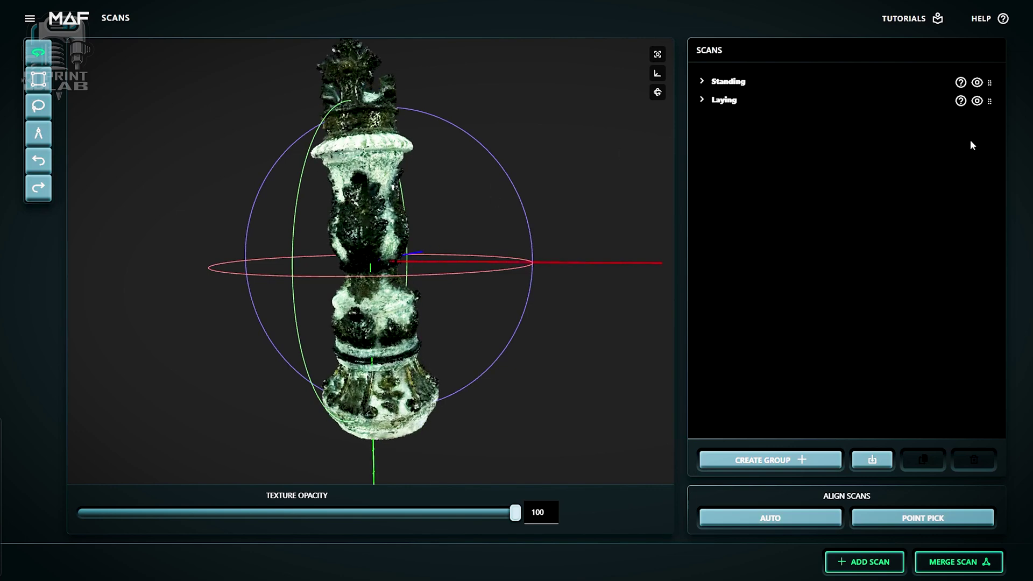
{"action": "left_click", "coordinate": [976, 101]}
{"action": "left_click", "coordinate": [976, 101]}
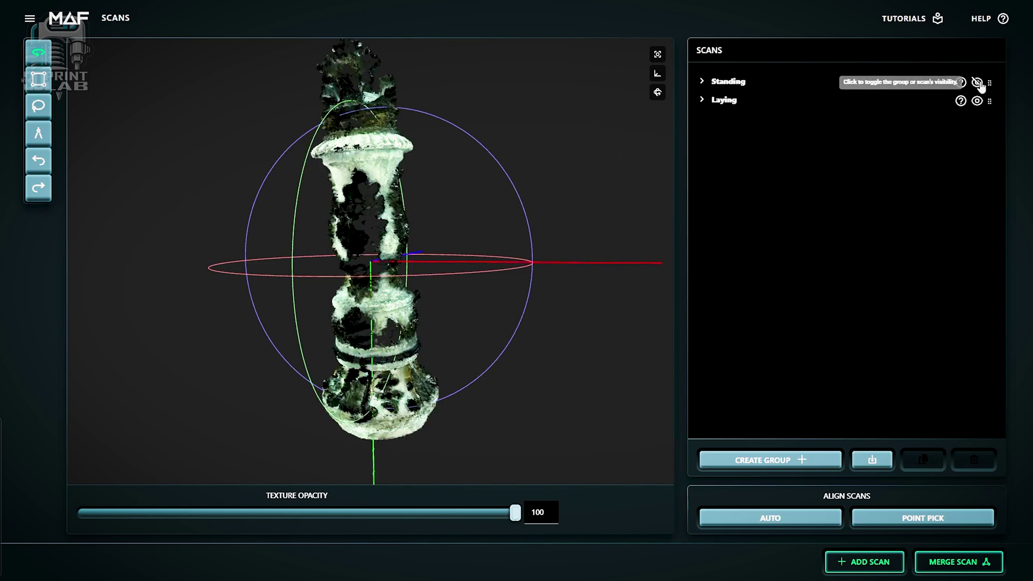
{"action": "left_click", "coordinate": [977, 83]}
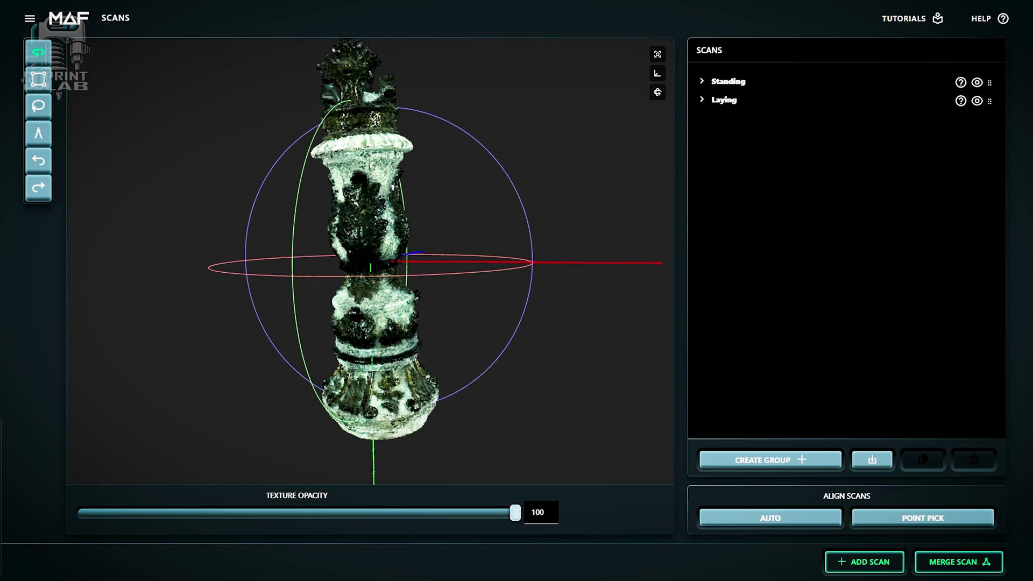
- Merge all scans into a single scan
{"action": "left_click", "coordinate": [948, 565]}
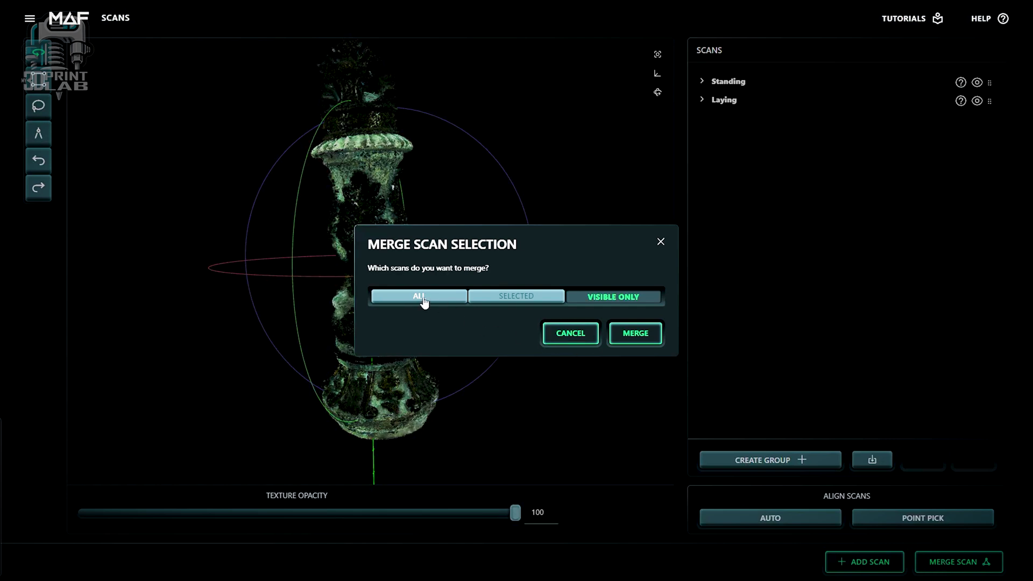
{"action": "left_click", "coordinate": [423, 300]}
{"action": "left_click", "coordinate": [657, 331]}
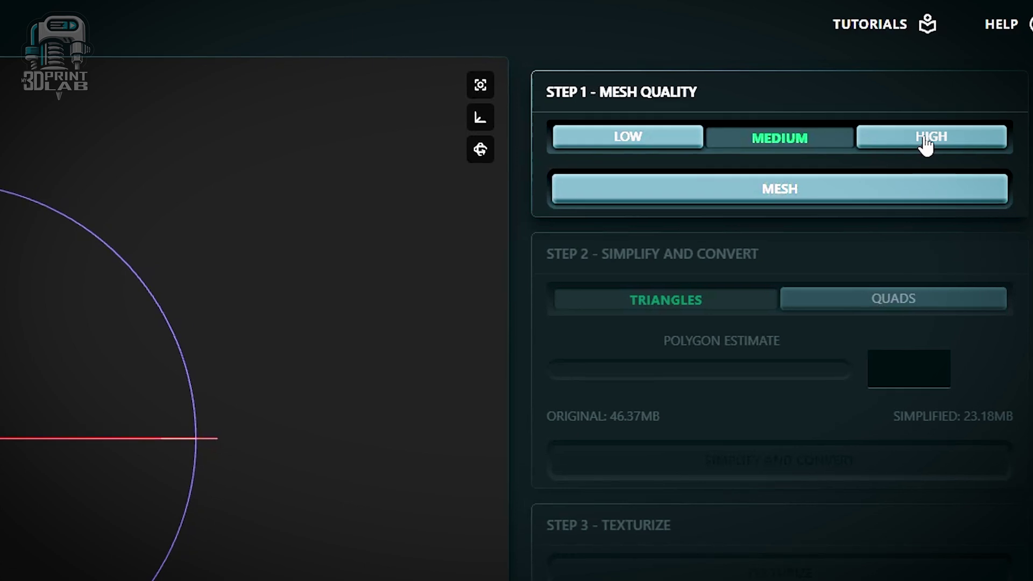
- Mesh the merged chess king at High mesh quality
{"action": "left_click", "coordinate": [925, 143]}
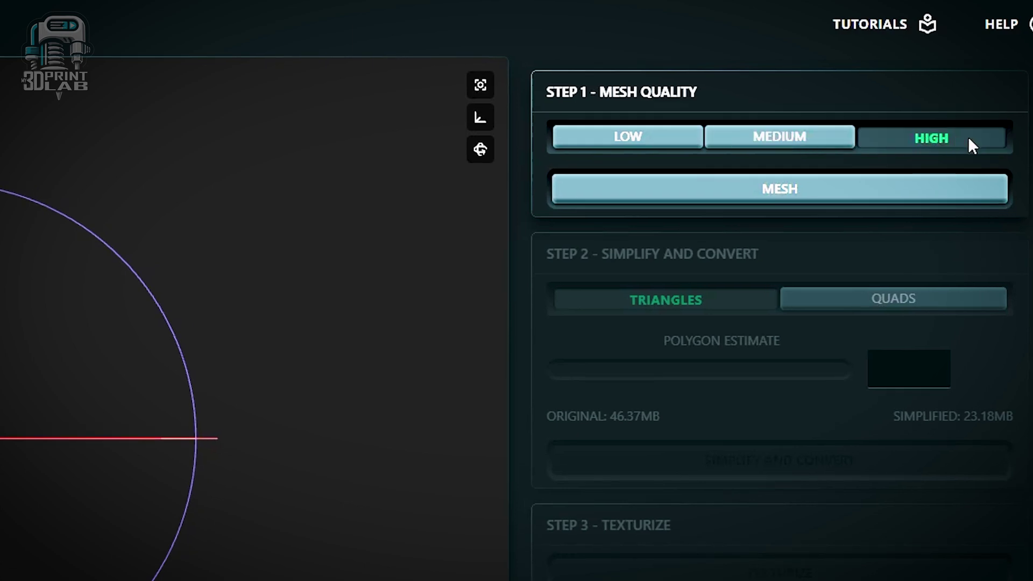
{"action": "left_click", "coordinate": [772, 137]}
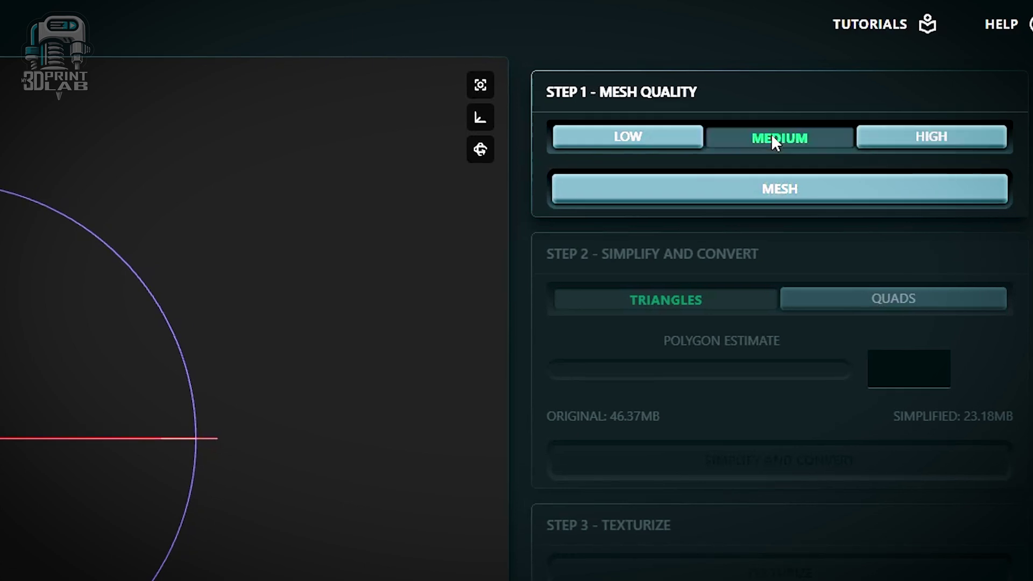
{"action": "left_click", "coordinate": [620, 144]}
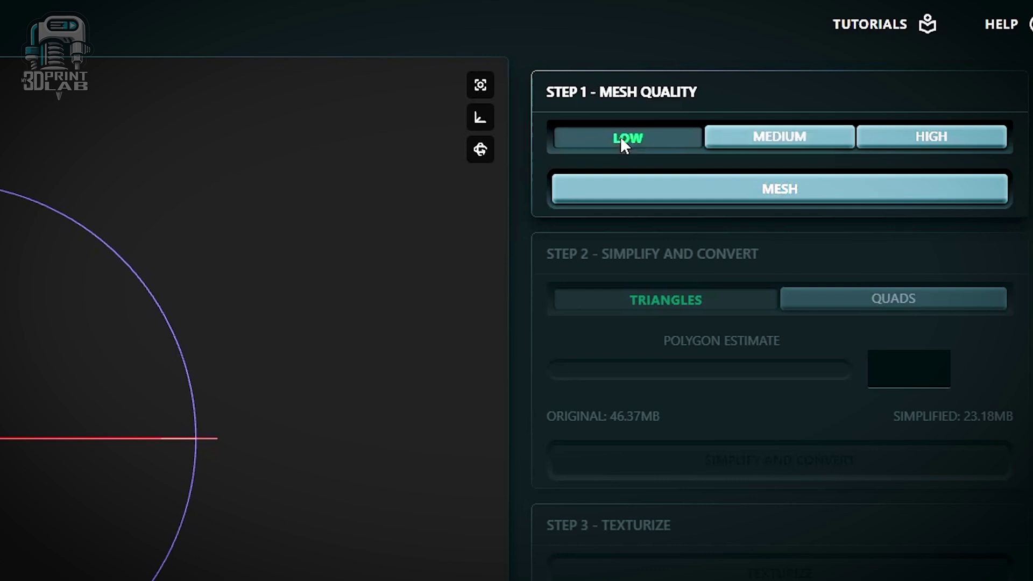
{"action": "left_click", "coordinate": [908, 142]}
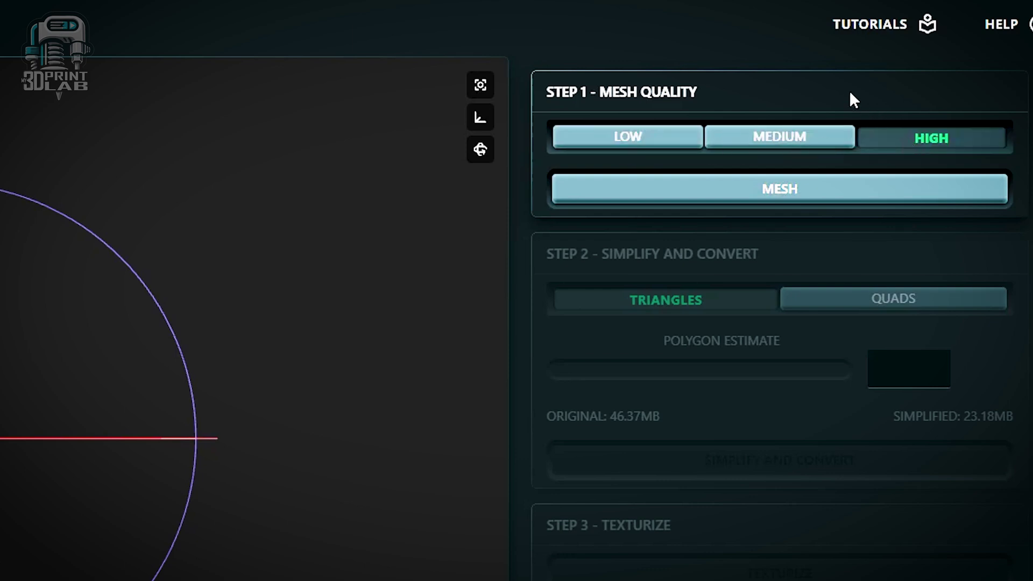
{"action": "left_click", "coordinate": [821, 193]}
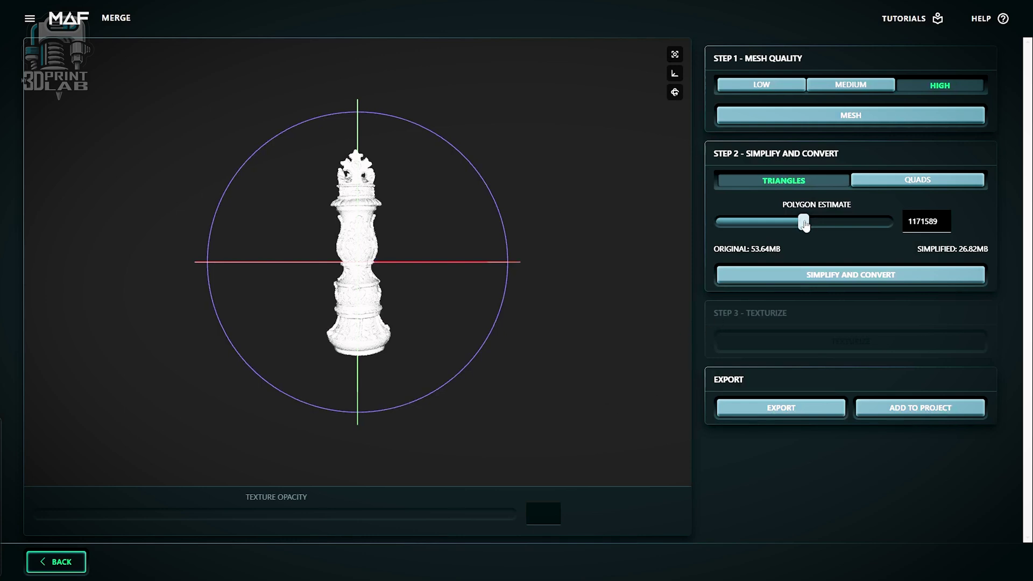
- Raise the polygon estimate to maximum and simplify the mesh into triangles
{"action": "left_click_drag", "start_coordinate": [803, 221], "coordinate": [898, 228]}
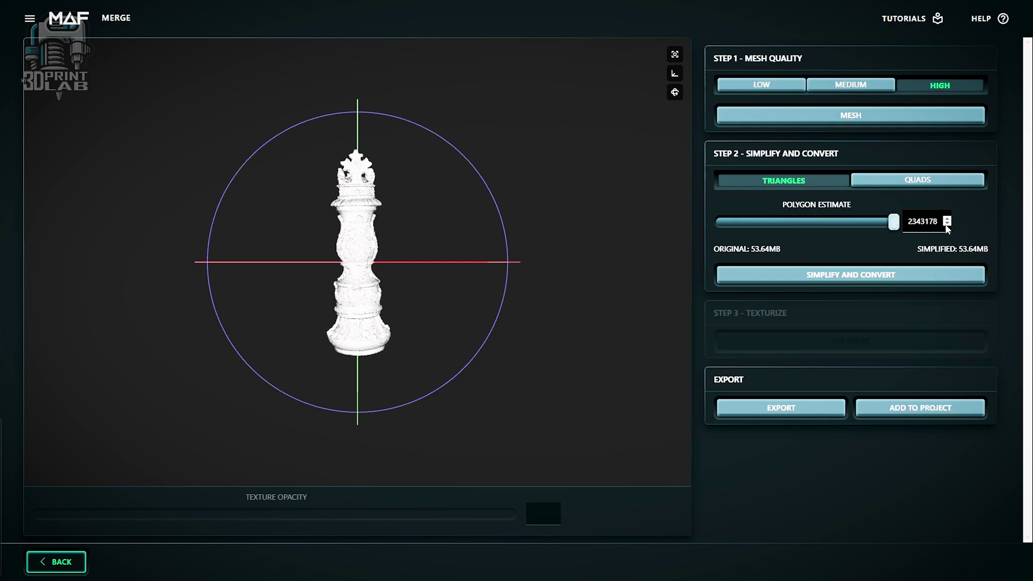
{"action": "left_click", "coordinate": [942, 271]}
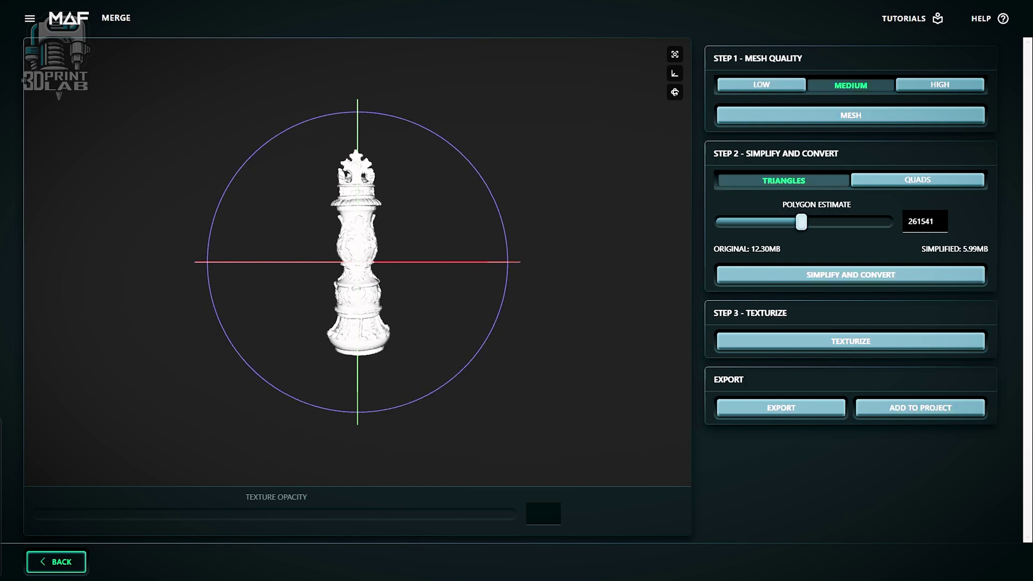
- Texturize the chess king mesh, orbit to inspect the colours, and add it to the project
{"action": "left_click", "coordinate": [826, 348]}
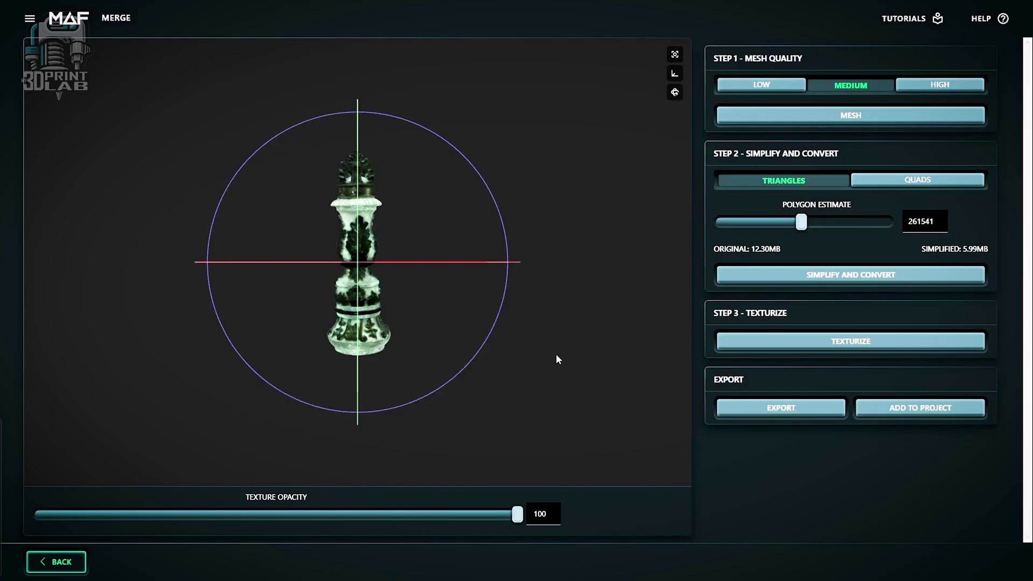
{"action": "scroll", "coordinate": [362, 272], "scroll_direction": "up", "scroll_amount": 5}
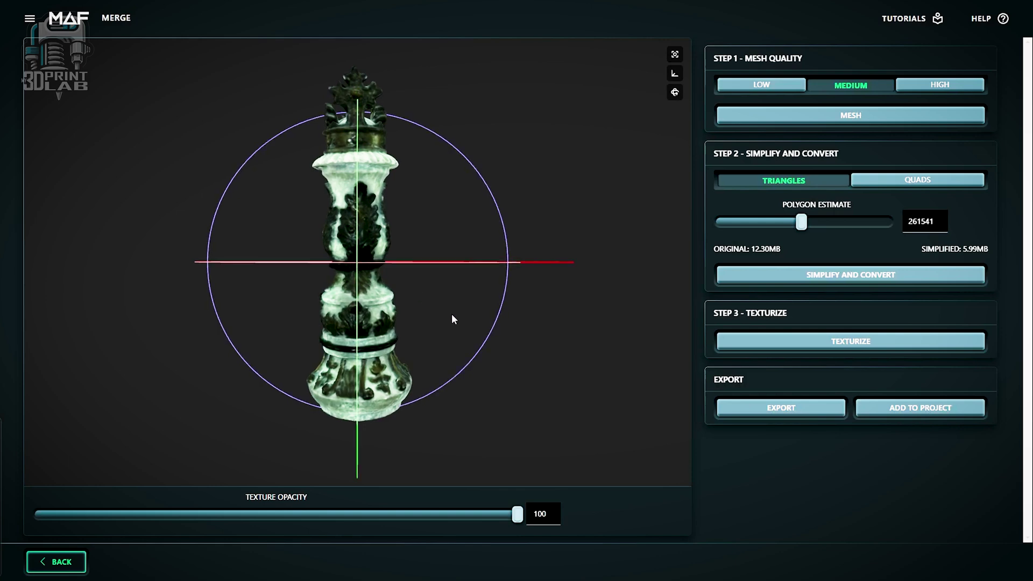
{"action": "left_click_drag", "start_coordinate": [451, 315], "coordinate": [393, 309]}
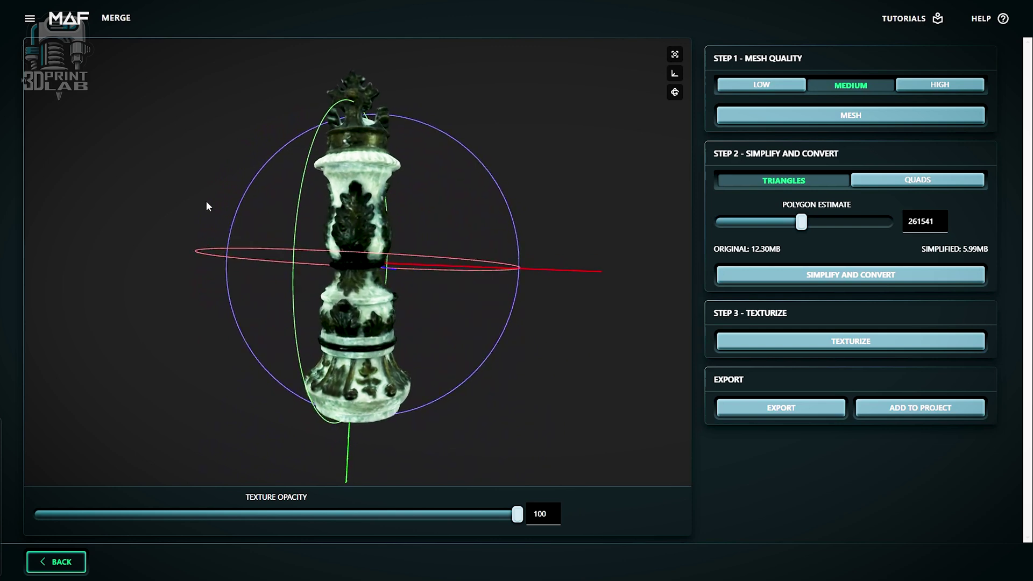
{"action": "mouse_move", "coordinate": [206, 201]}
{"action": "left_mouse_down"}
{"action": "mouse_move", "coordinate": [217, 231]}
{"action": "mouse_move", "coordinate": [231, 219]}
{"action": "mouse_move", "coordinate": [206, 216]}
{"action": "left_mouse_up"}
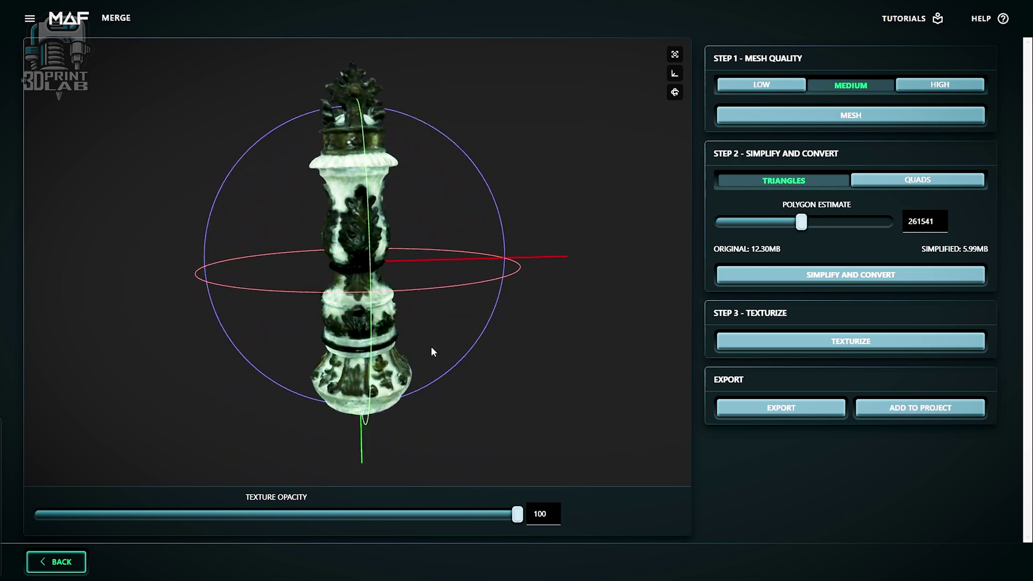
{"action": "left_click", "coordinate": [932, 407]}
- Choose GLB (GL transmission Format) as the export file format for the textured chess king
{"action": "left_click", "coordinate": [783, 408]}
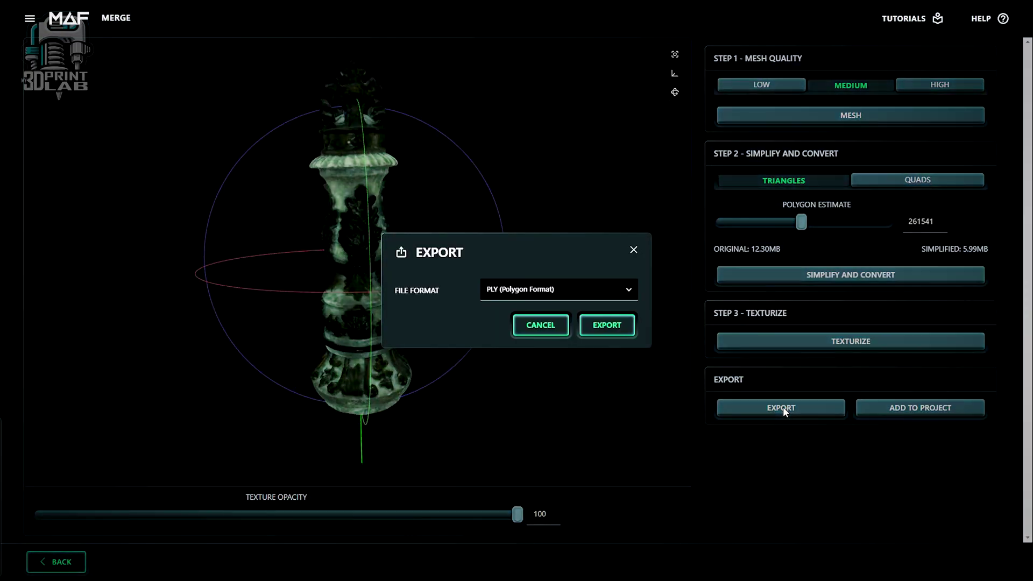
{"action": "left_click", "coordinate": [565, 293]}
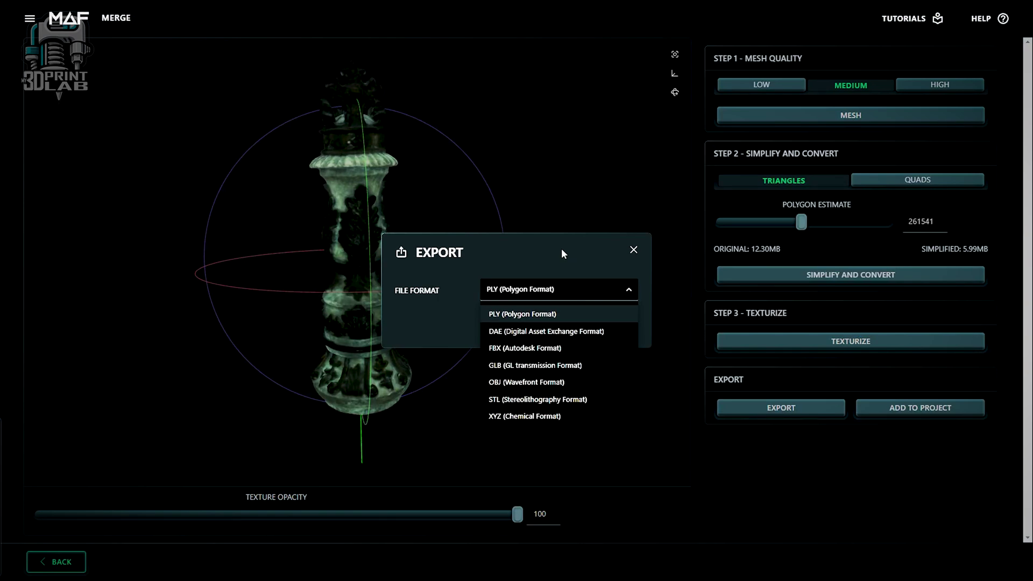
{"action": "left_click", "coordinate": [545, 367]}
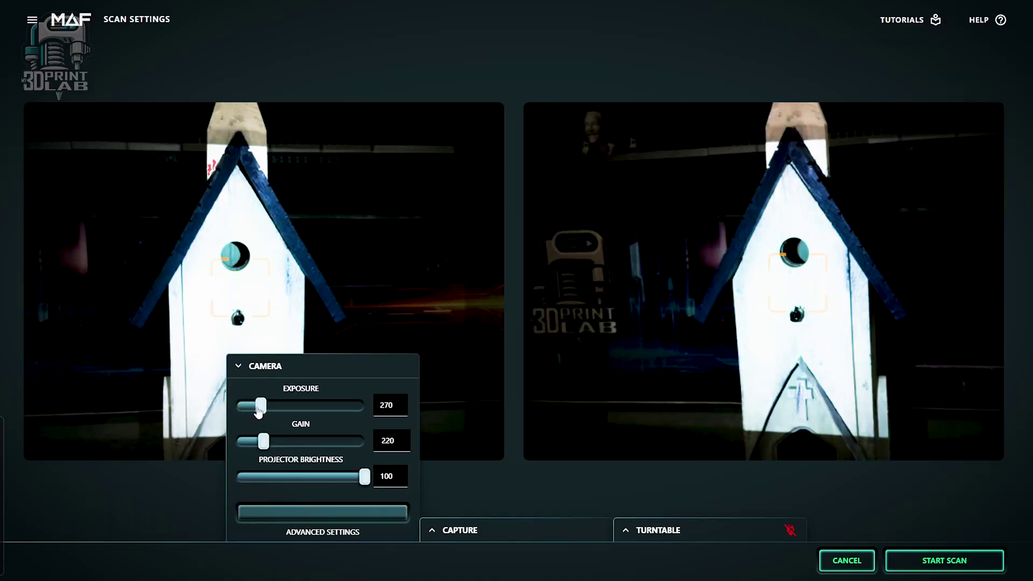
- Lower the camera exposure to 180 and review the Capture panel settings before scanning
{"action": "left_click_drag", "start_coordinate": [259, 410], "coordinate": [268, 445]}
{"action": "left_click", "coordinate": [240, 367]}
{"action": "left_click", "coordinate": [432, 530]}
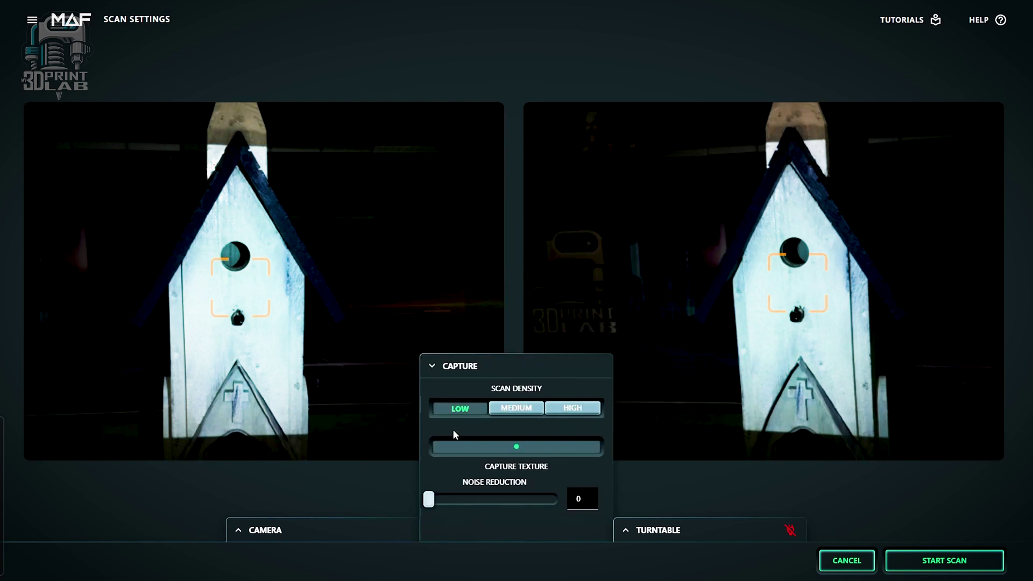
{"action": "left_click", "coordinate": [432, 368]}
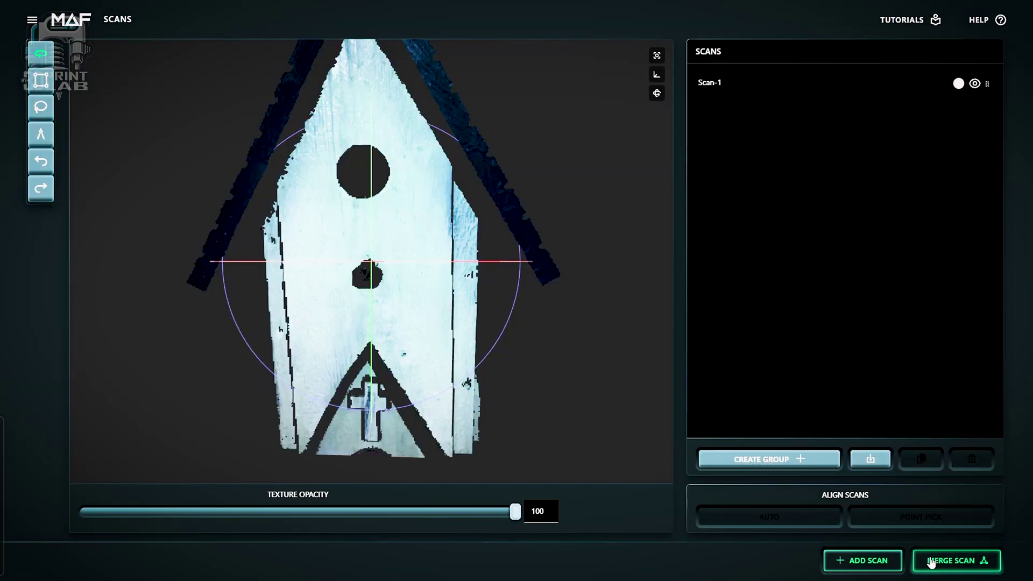
- Capture another birdhouse single-shot scan, then hide Scan-1 and Scan-2 in the viewer
{"action": "left_click_drag", "start_coordinate": [437, 363], "coordinate": [420, 389]}
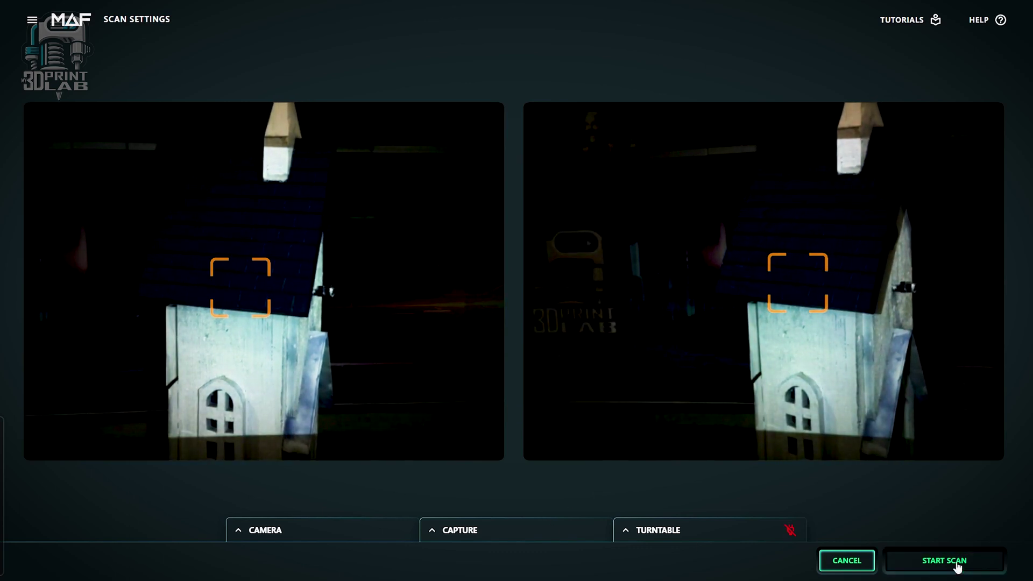
{"action": "left_click", "coordinate": [894, 565]}
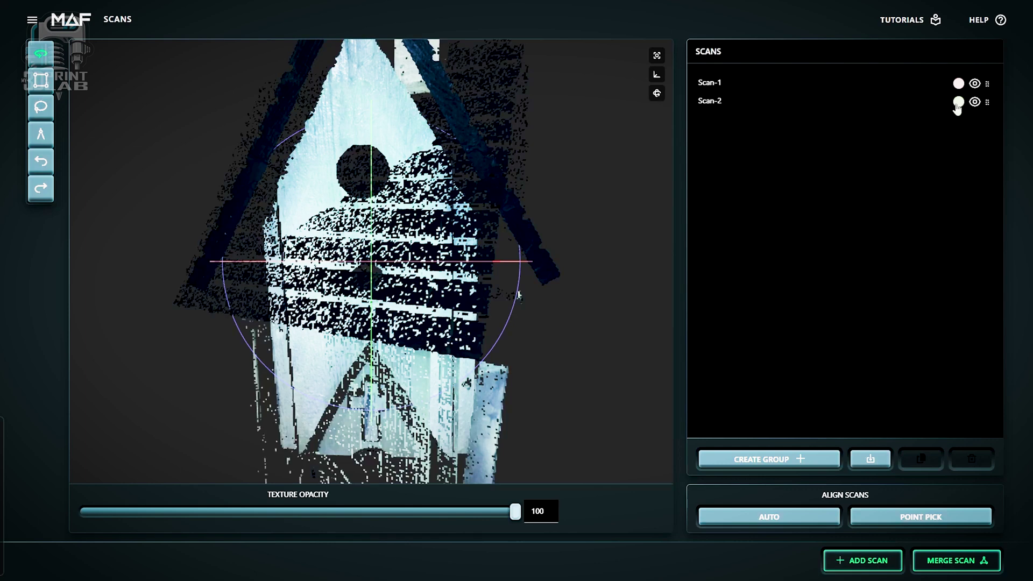
{"action": "left_click", "coordinate": [974, 84]}
{"action": "left_click", "coordinate": [975, 102]}
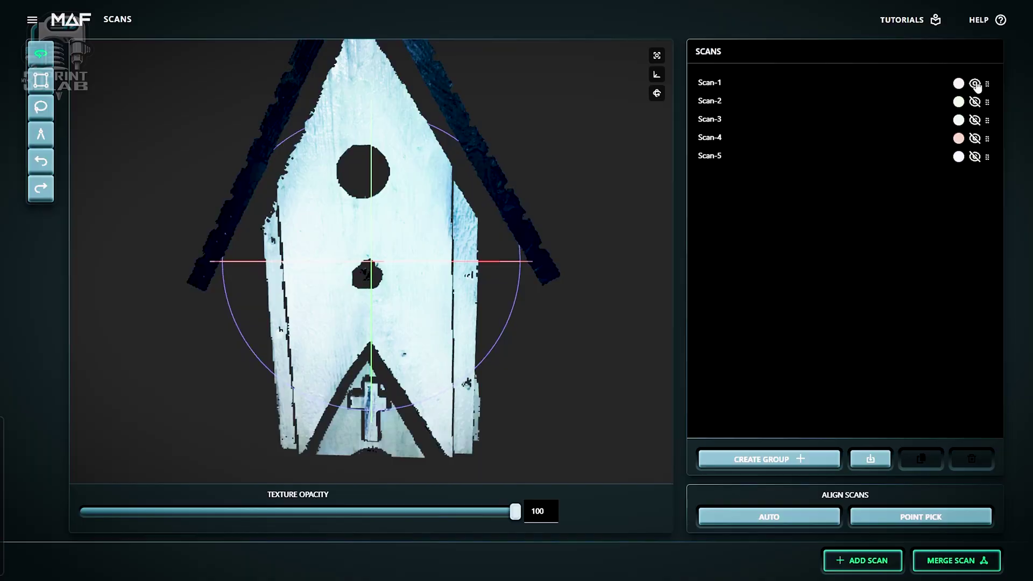
- Show Scan-2 again, start Point Pick on both scans, and orient the two views alike
{"action": "left_click", "coordinate": [974, 101]}
{"action": "left_click", "coordinate": [880, 512]}
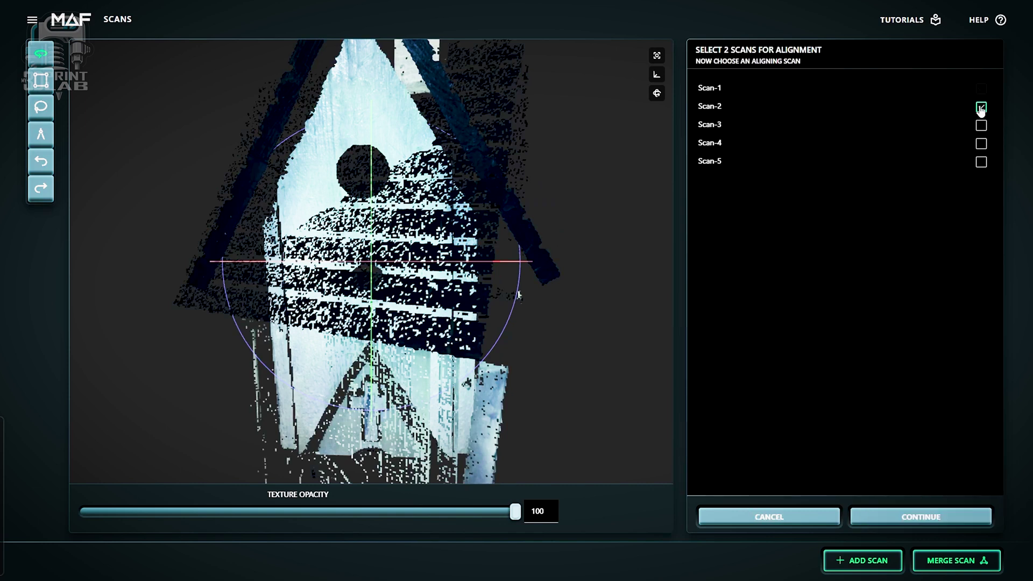
{"action": "left_click", "coordinate": [935, 516]}
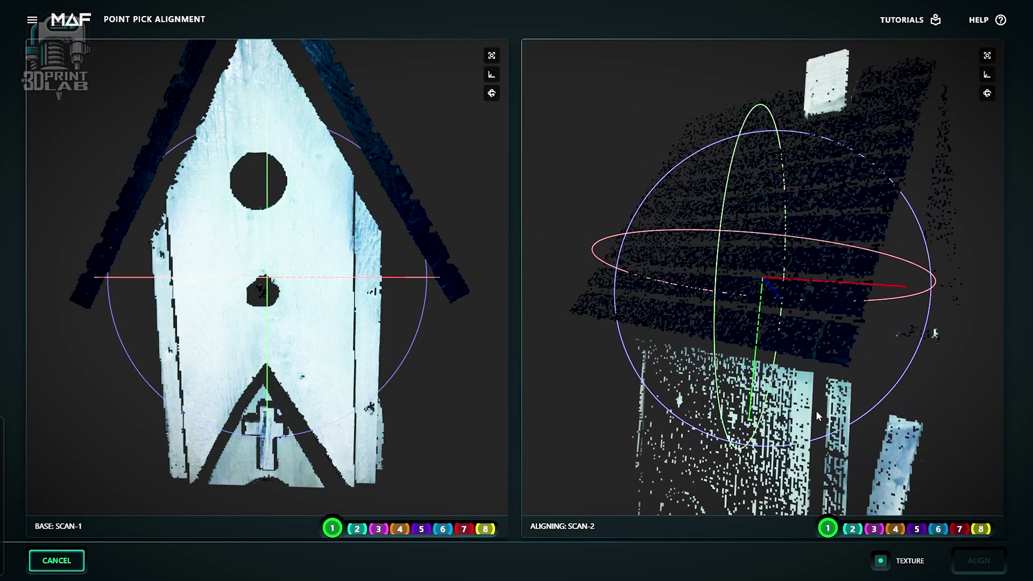
{"action": "left_click_drag", "start_coordinate": [714, 244], "coordinate": [754, 370]}
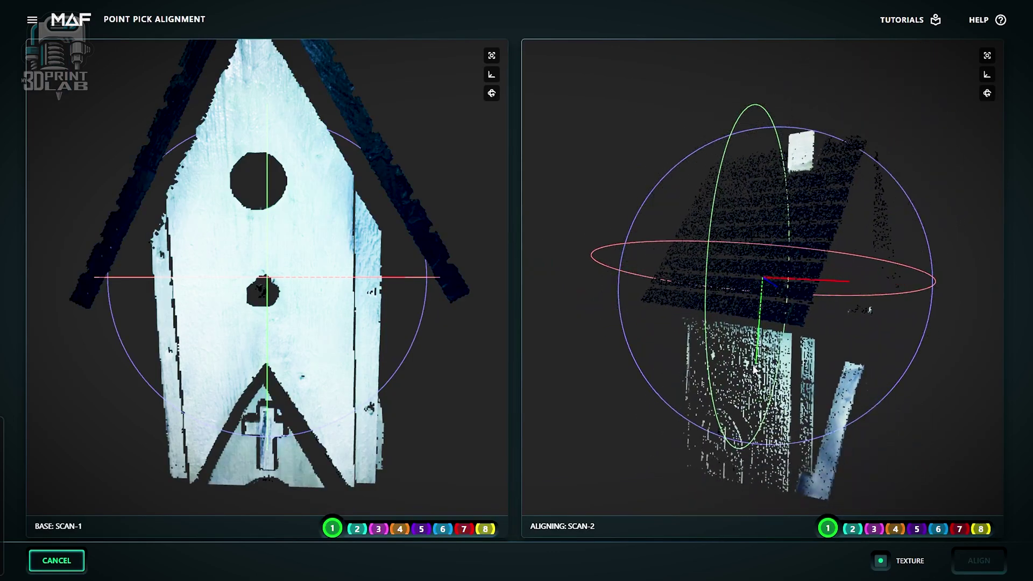
{"action": "left_click_drag", "start_coordinate": [788, 341], "coordinate": [707, 337]}
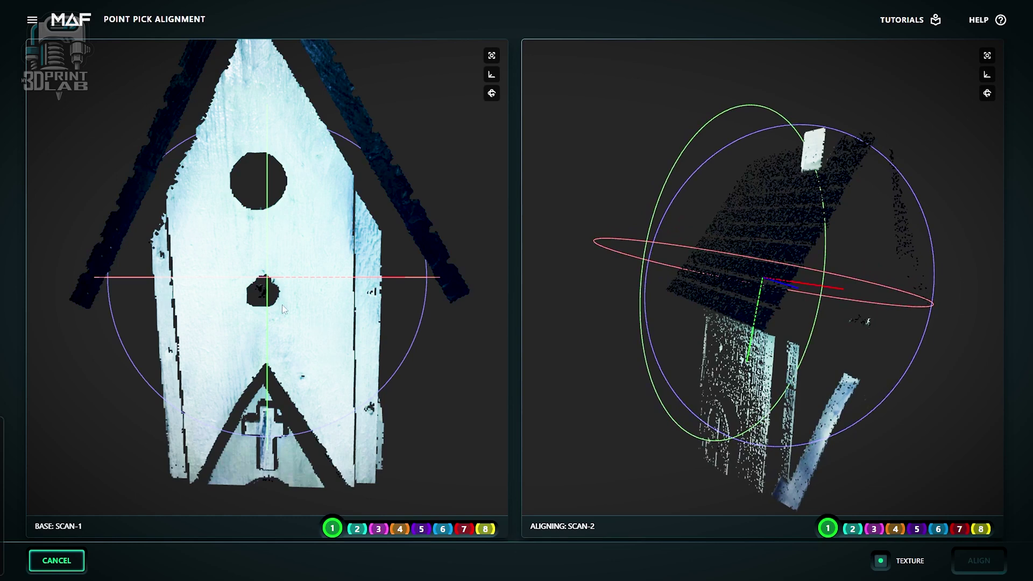
{"action": "scroll", "coordinate": [279, 290], "scroll_direction": "down", "scroll_amount": 3}
{"action": "left_click_drag", "start_coordinate": [276, 269], "coordinate": [373, 260]}
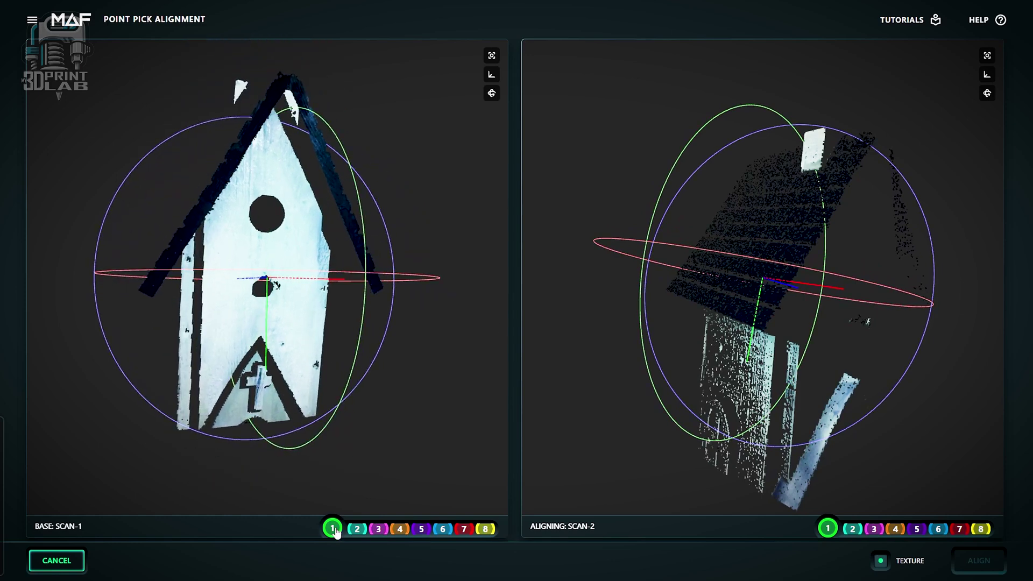
- Place matching points 1–3 at the roof eave, above the cross and the roof peak
{"action": "left_click_drag", "start_coordinate": [333, 530], "coordinate": [145, 294]}
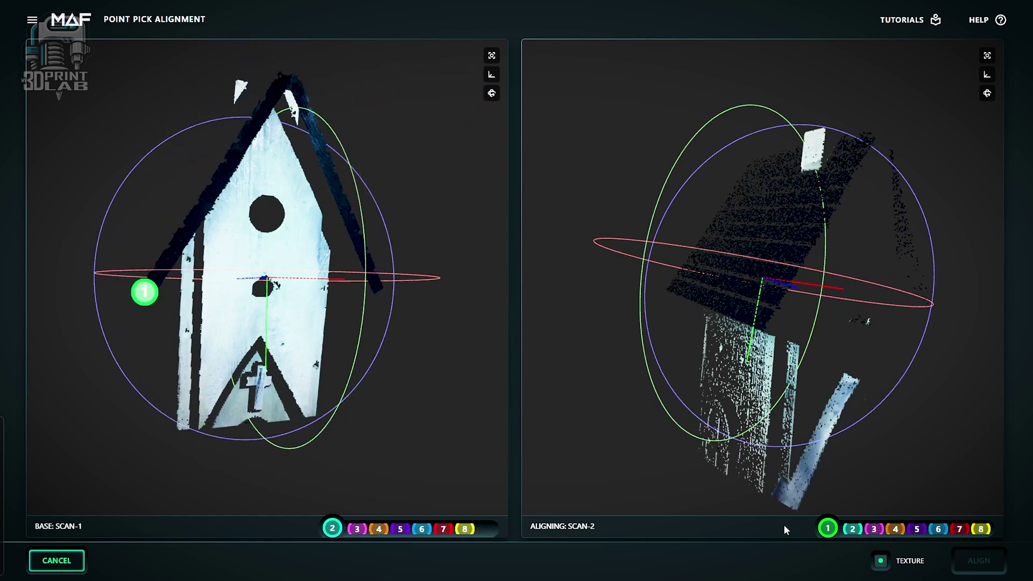
{"action": "mouse_move", "coordinate": [779, 366]}
{"action": "left_mouse_down"}
{"action": "mouse_move", "coordinate": [748, 316]}
{"action": "mouse_move", "coordinate": [764, 319]}
{"action": "left_mouse_up"}
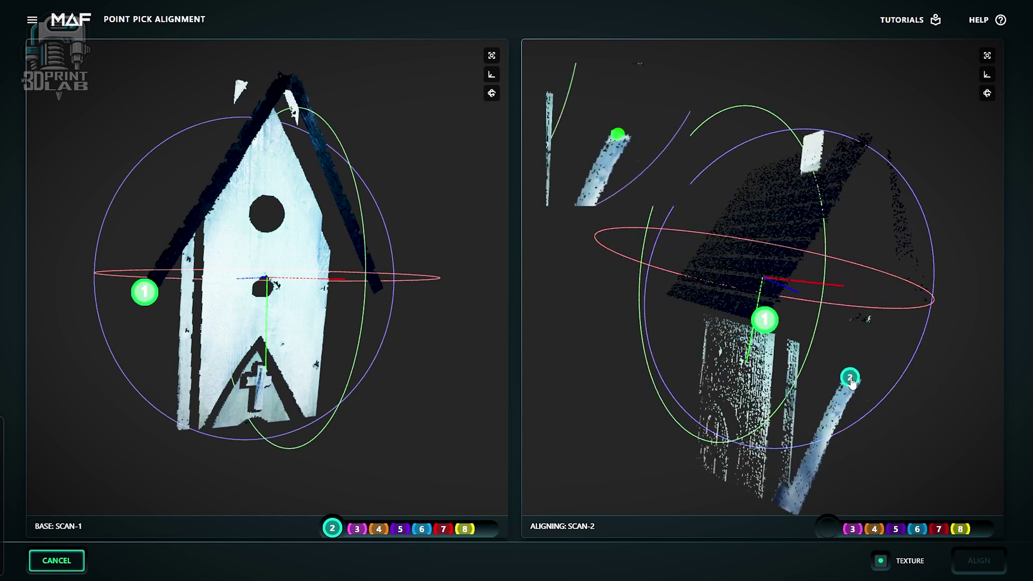
{"action": "left_click_drag", "start_coordinate": [298, 421], "coordinate": [261, 342]}
{"action": "left_click_drag", "start_coordinate": [344, 387], "coordinate": [508, 421]}
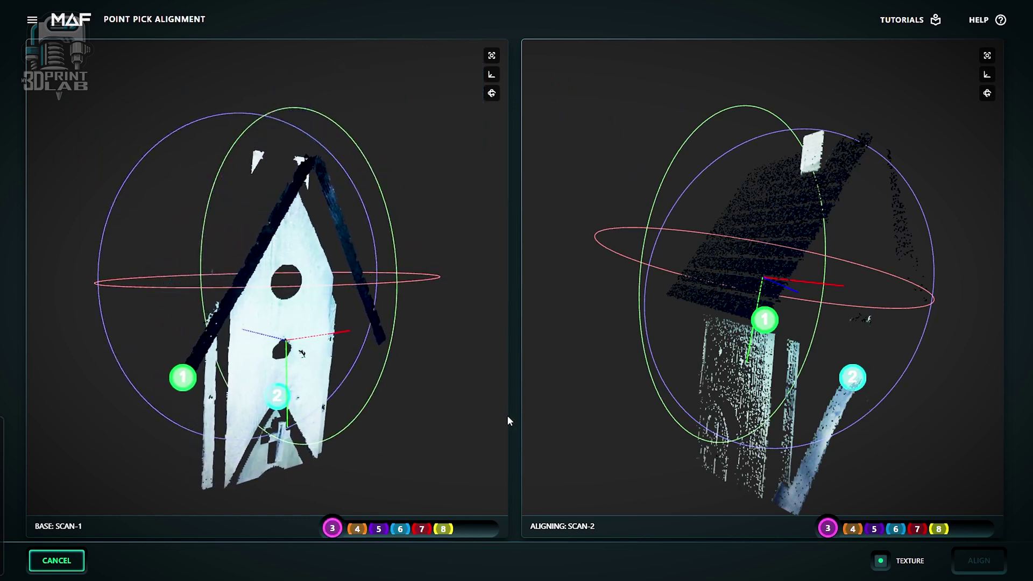
{"action": "mouse_move", "coordinate": [334, 529]}
{"action": "left_mouse_down"}
{"action": "mouse_move", "coordinate": [270, 167]}
{"action": "mouse_move", "coordinate": [259, 157]}
{"action": "left_mouse_up"}
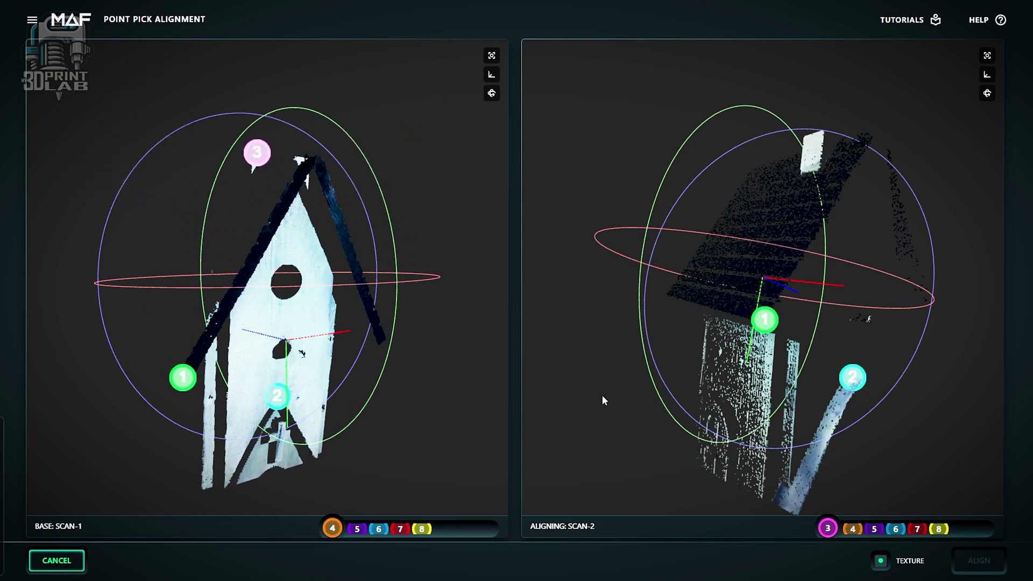
{"action": "left_click_drag", "start_coordinate": [809, 137], "coordinate": [815, 139]}
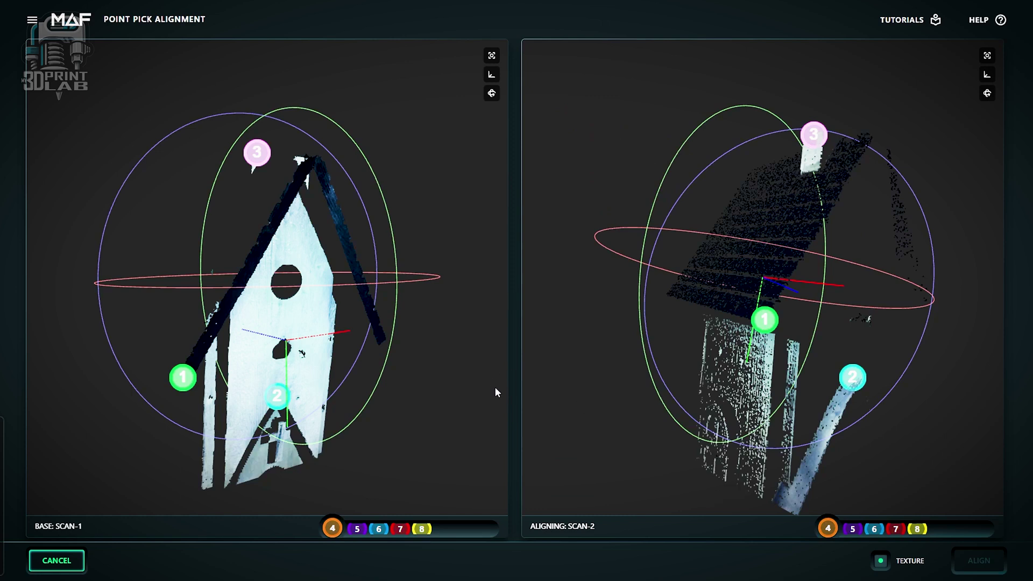
- Place point 4 at the bottom corners, check all markers, and align Scan-2 to Scan-1
{"action": "left_click_drag", "start_coordinate": [706, 430], "coordinate": [696, 367]}
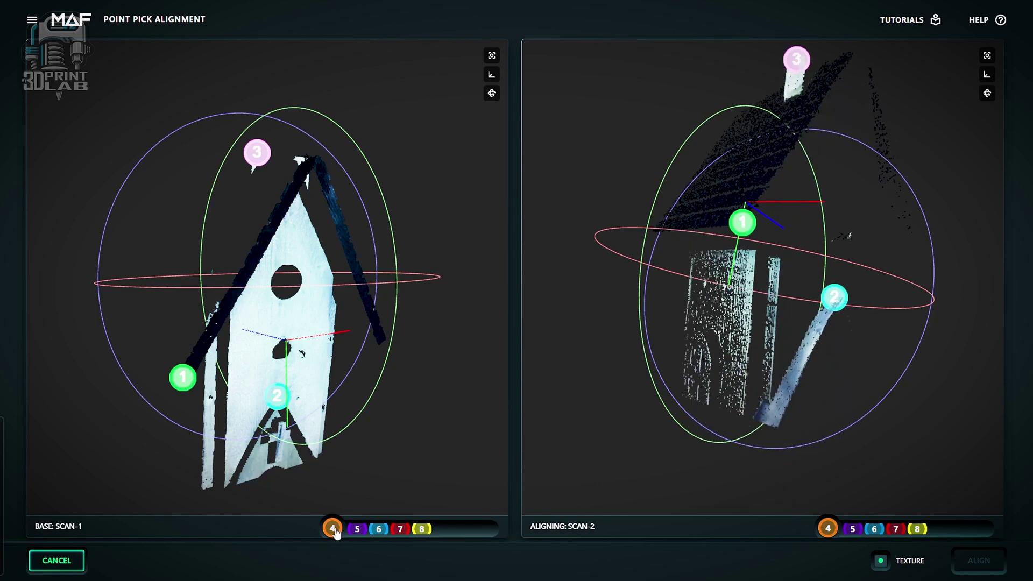
{"action": "left_click_drag", "start_coordinate": [304, 510], "coordinate": [229, 483]}
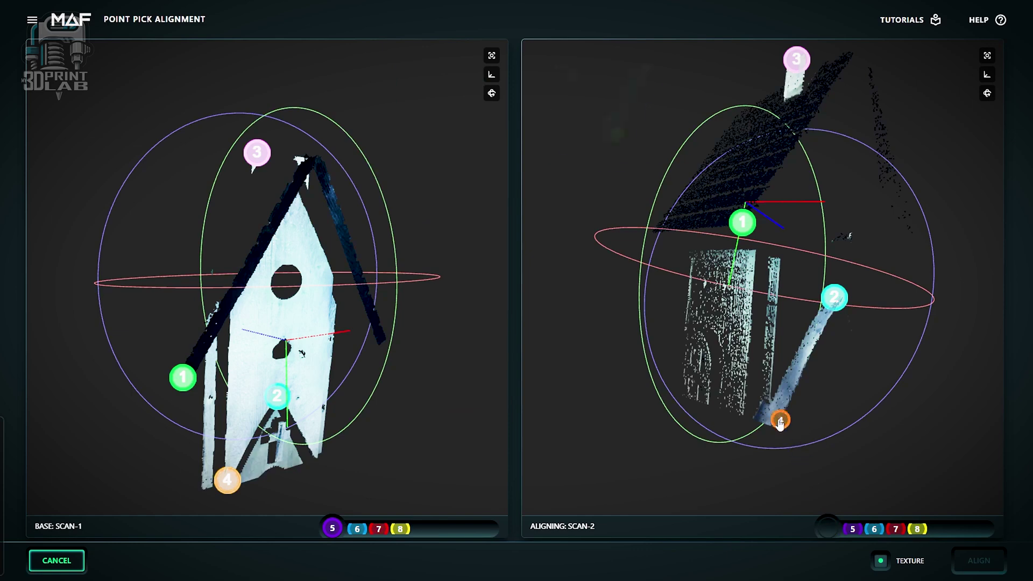
{"action": "left_click_drag", "start_coordinate": [768, 425], "coordinate": [775, 430]}
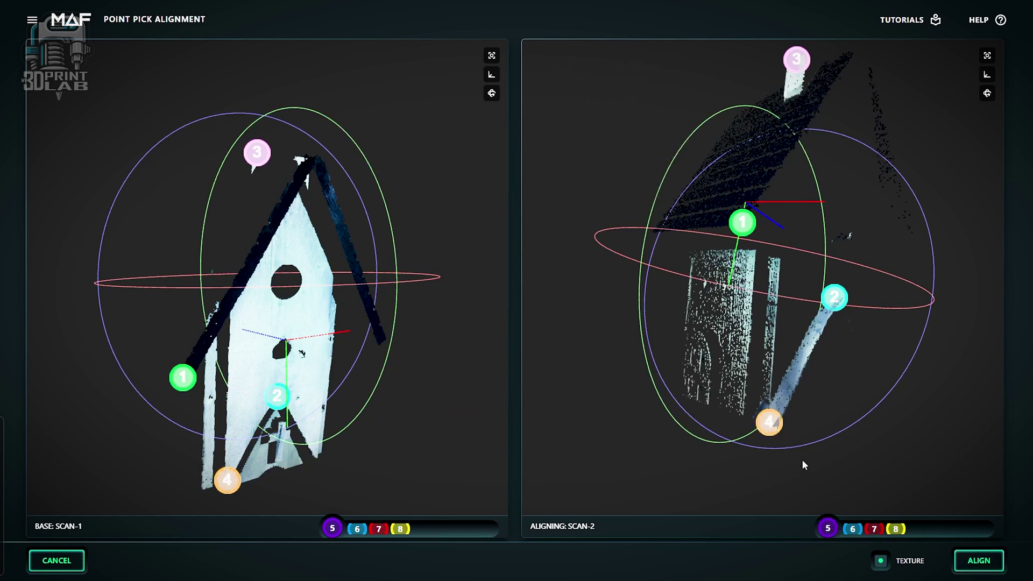
{"action": "mouse_move", "coordinate": [801, 464]}
{"action": "left_mouse_down"}
{"action": "mouse_move", "coordinate": [762, 434]}
{"action": "mouse_move", "coordinate": [694, 434]}
{"action": "mouse_move", "coordinate": [796, 473]}
{"action": "left_mouse_up"}
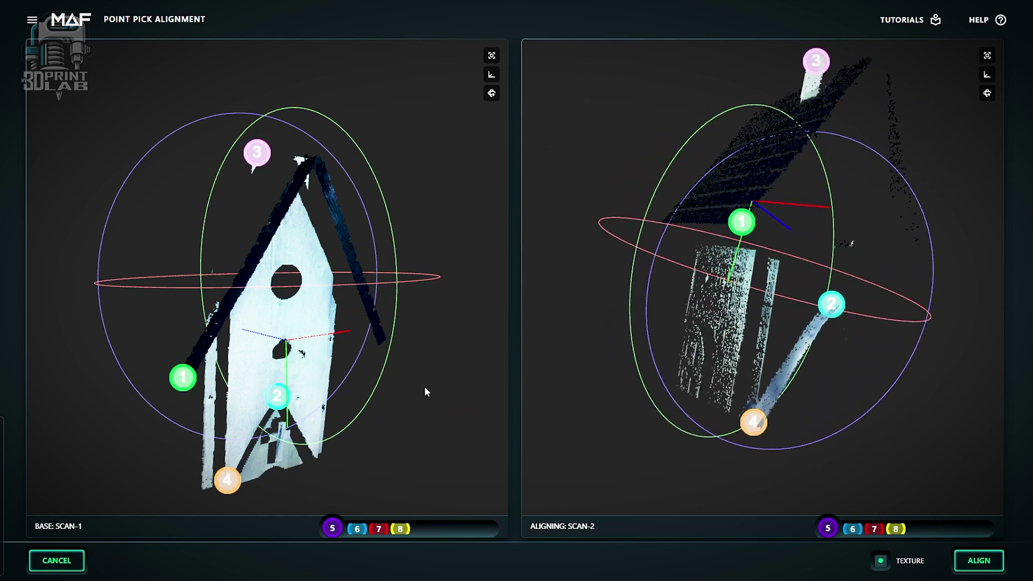
{"action": "left_click_drag", "start_coordinate": [425, 386], "coordinate": [391, 380]}
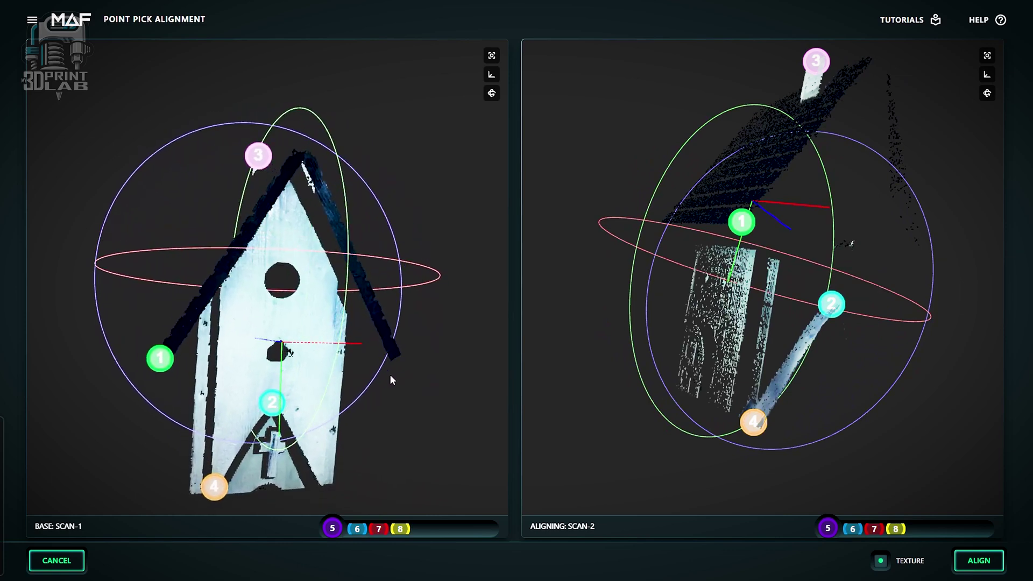
{"action": "left_click", "coordinate": [978, 561]}
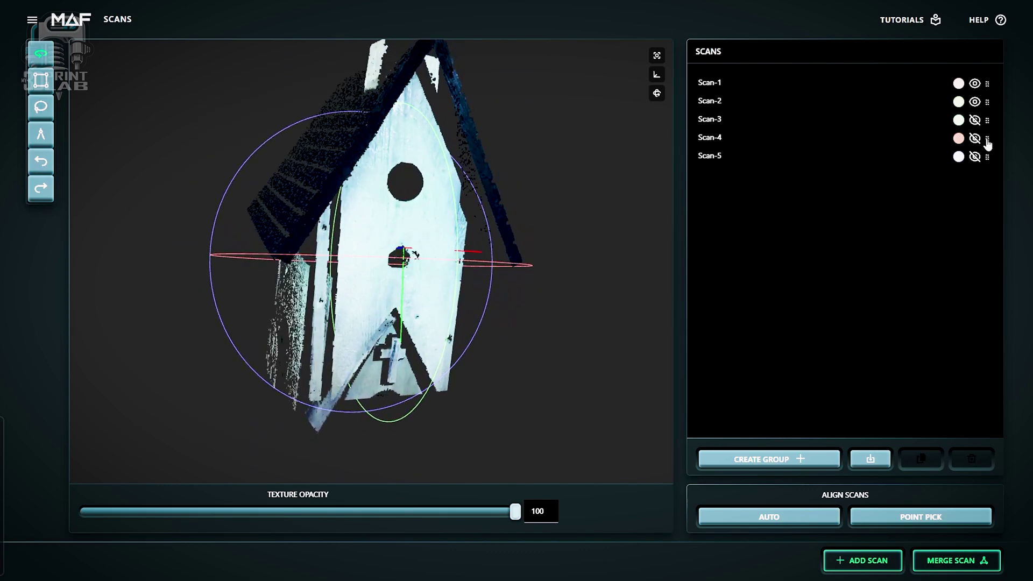
- Hide Scan-2 to compare the aligned birdhouse against Scan-1 alone
{"action": "left_click", "coordinate": [974, 102]}
{"action": "left_click", "coordinate": [974, 102]}
{"action": "left_click", "coordinate": [974, 103]}
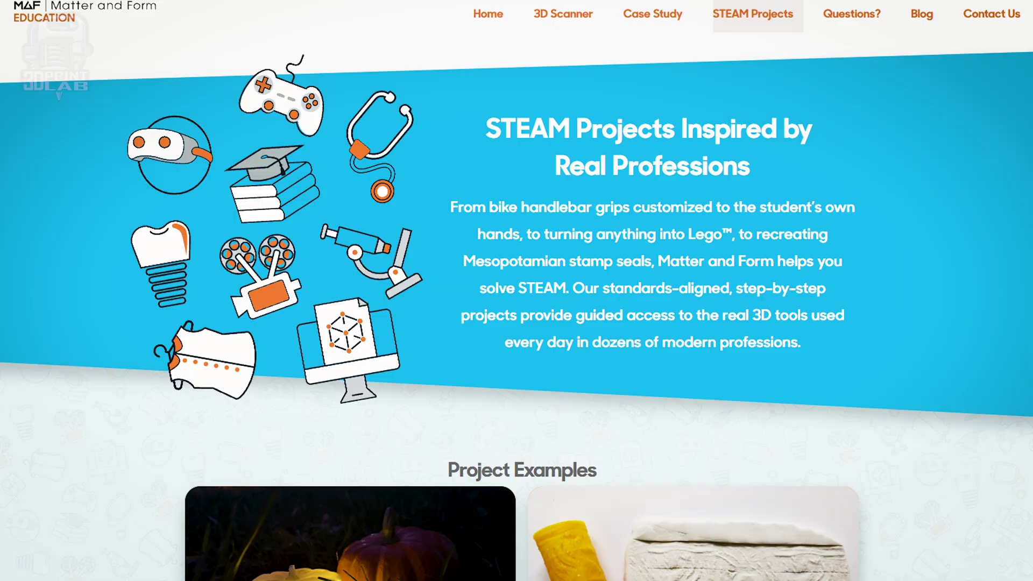
- Scroll the STEAM Project Examples down to the Coin Bank and Russian Nesting Doll cards
{"action": "scroll", "coordinate": [517, 291], "scroll_direction": "down", "scroll_amount": 8}
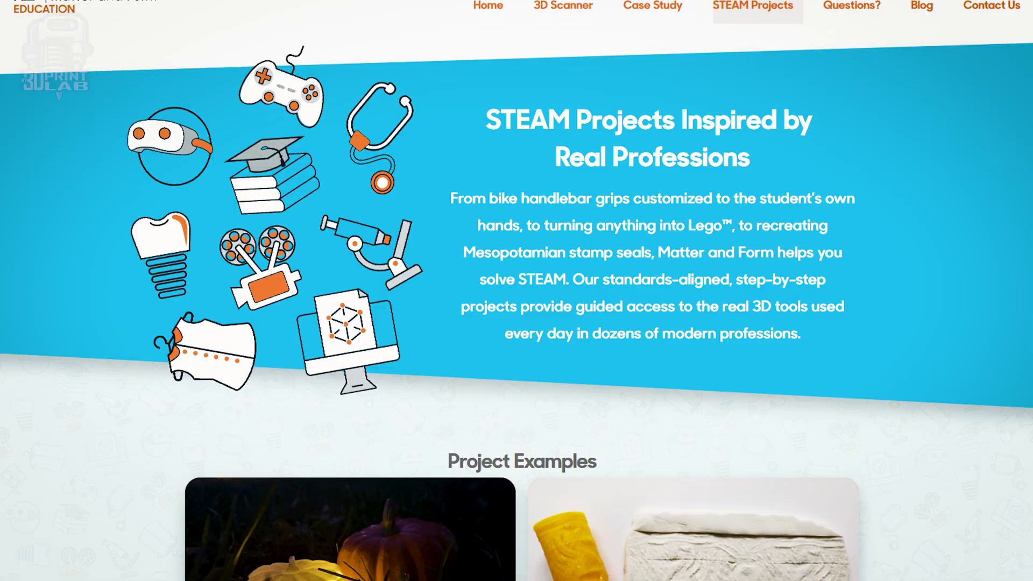
{"action": "scroll", "coordinate": [516, 290], "scroll_direction": "down", "scroll_amount": 10}
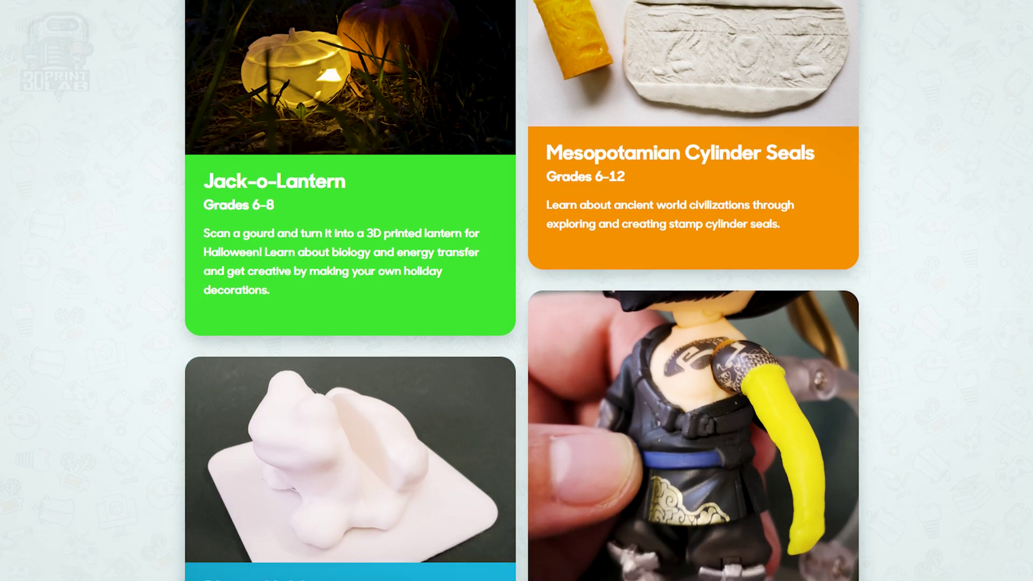
{"action": "scroll", "coordinate": [516, 290], "scroll_direction": "down", "scroll_amount": 10}
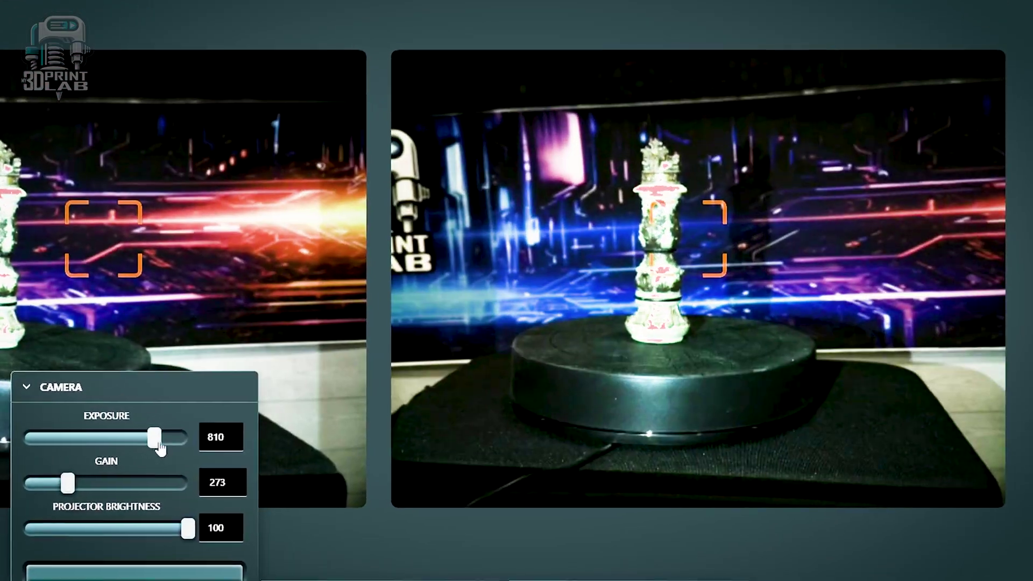
- Set the camera exposure to 450 and the scan density to HIGH
{"action": "left_click_drag", "start_coordinate": [160, 446], "coordinate": [100, 444]}
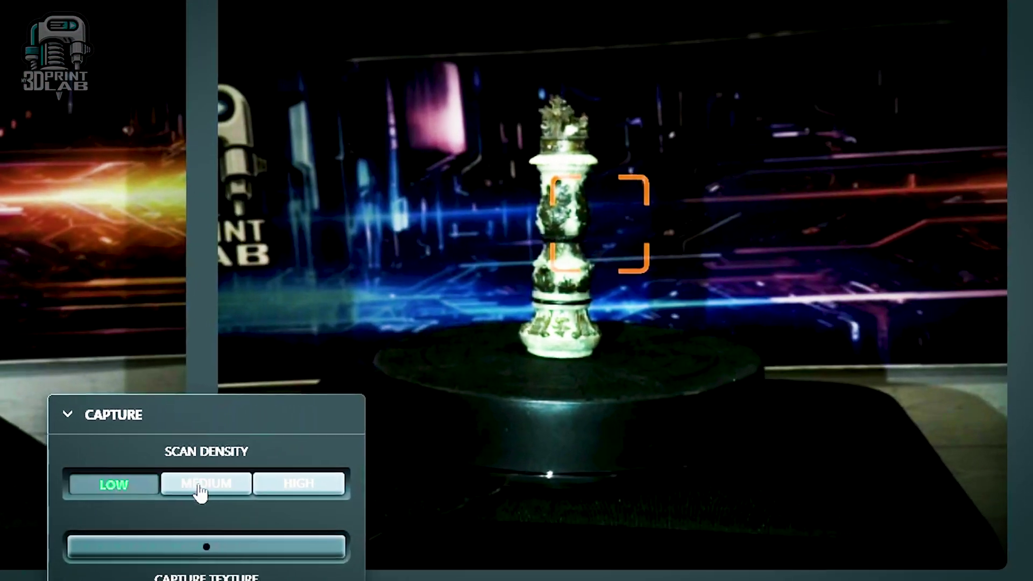
{"action": "left_click", "coordinate": [298, 483]}
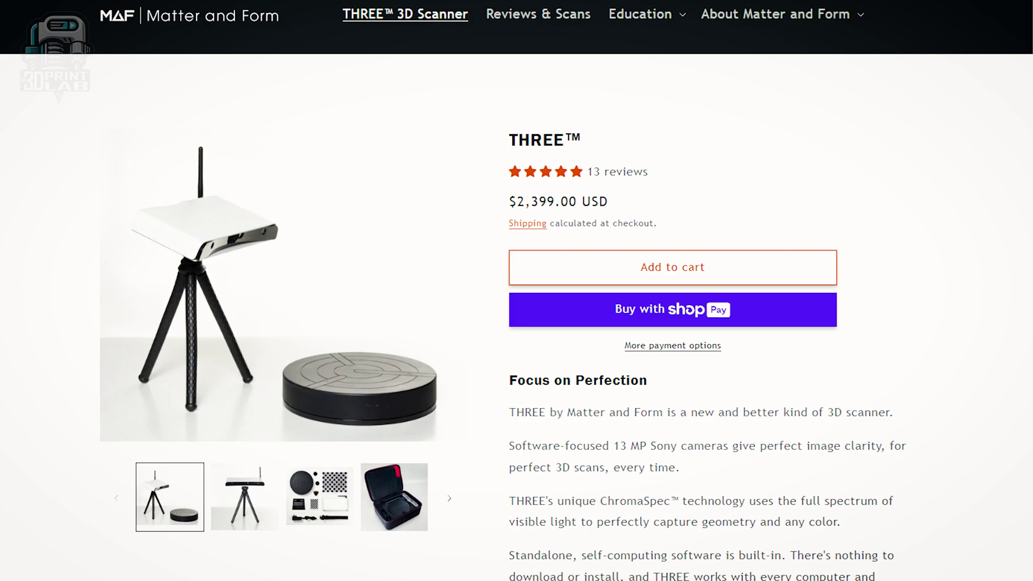
- Scroll the THREE product page down to the scan-settings and point-pick alignment screenshots
{"action": "scroll", "coordinate": [516, 290], "scroll_direction": "down", "scroll_amount": 20}
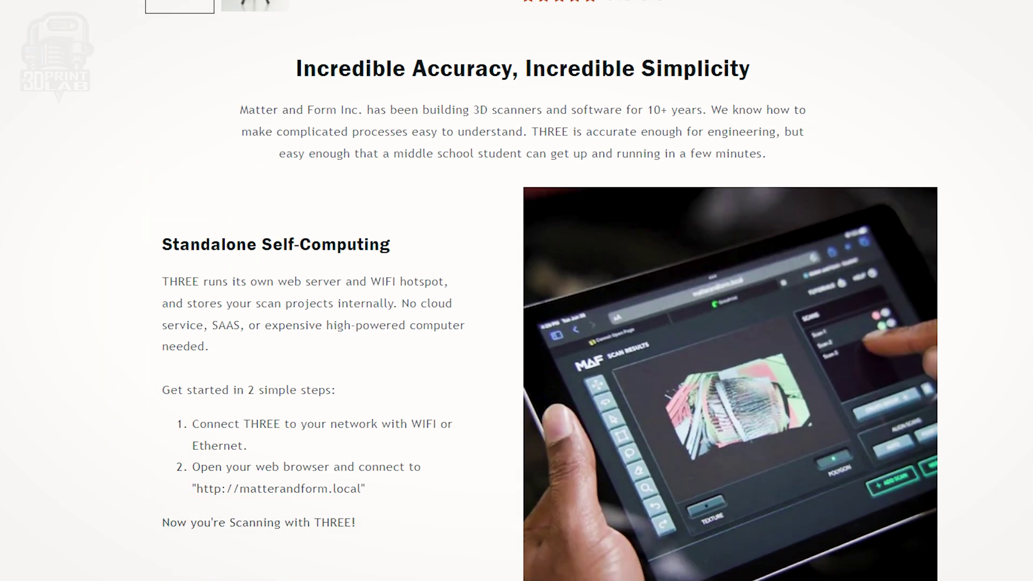
{"action": "scroll", "coordinate": [516, 290], "scroll_direction": "down", "scroll_amount": 20}
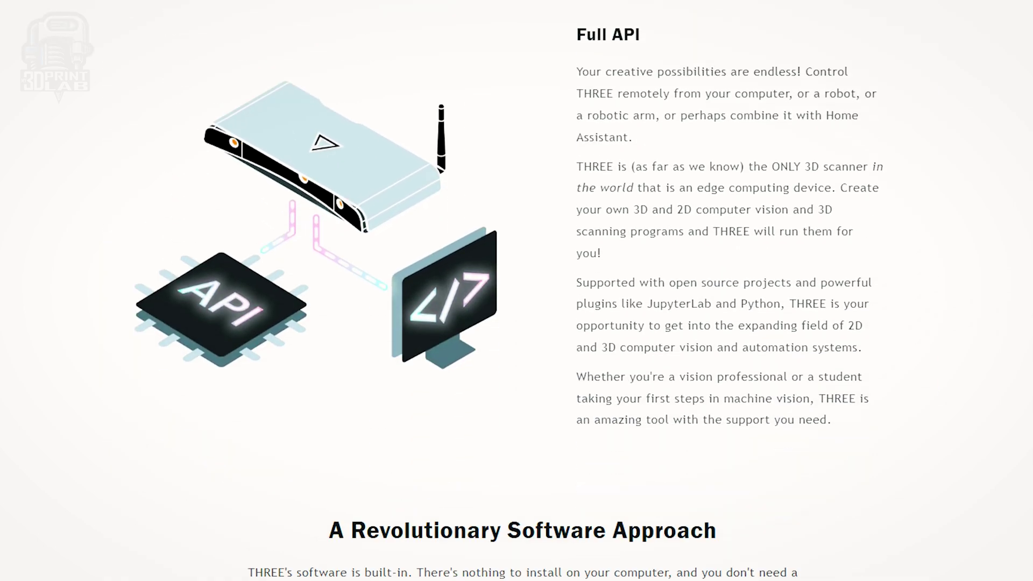
{"action": "scroll", "coordinate": [516, 291], "scroll_direction": "down", "scroll_amount": 20}
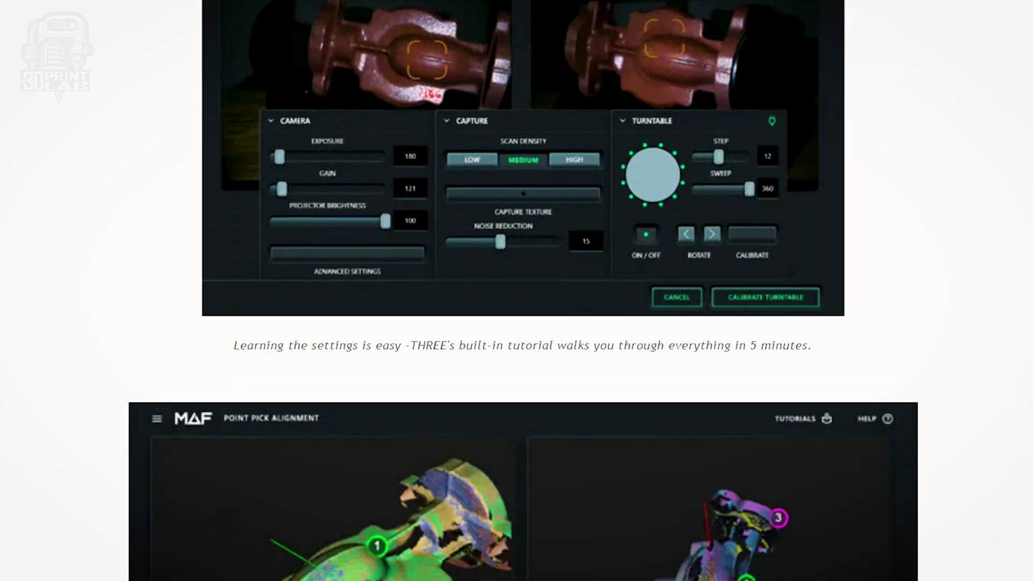